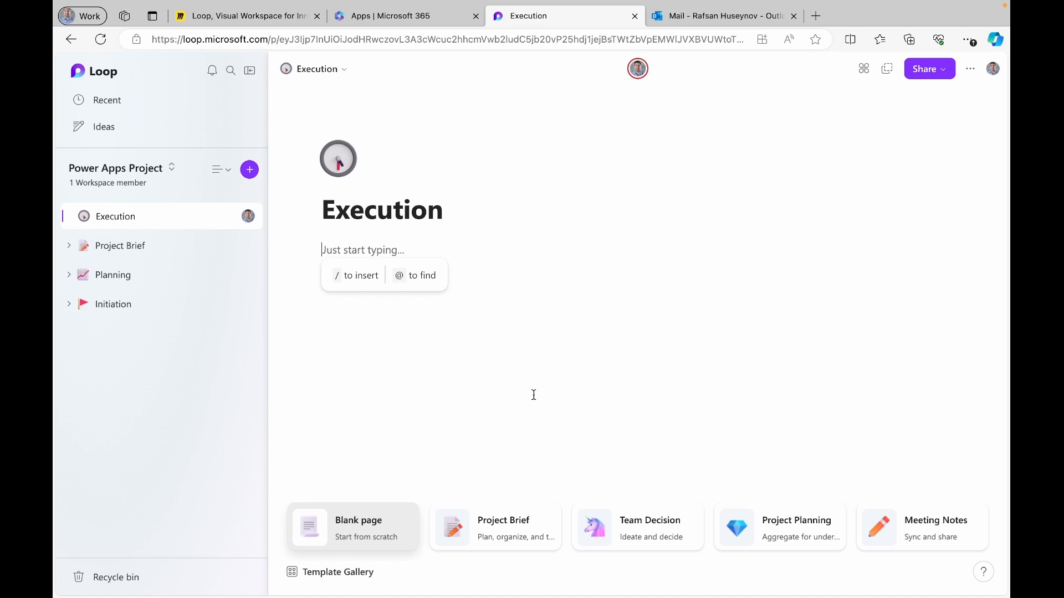
# Type / on the new Execution page to bring up the insert menu
pyautogui.write('/')
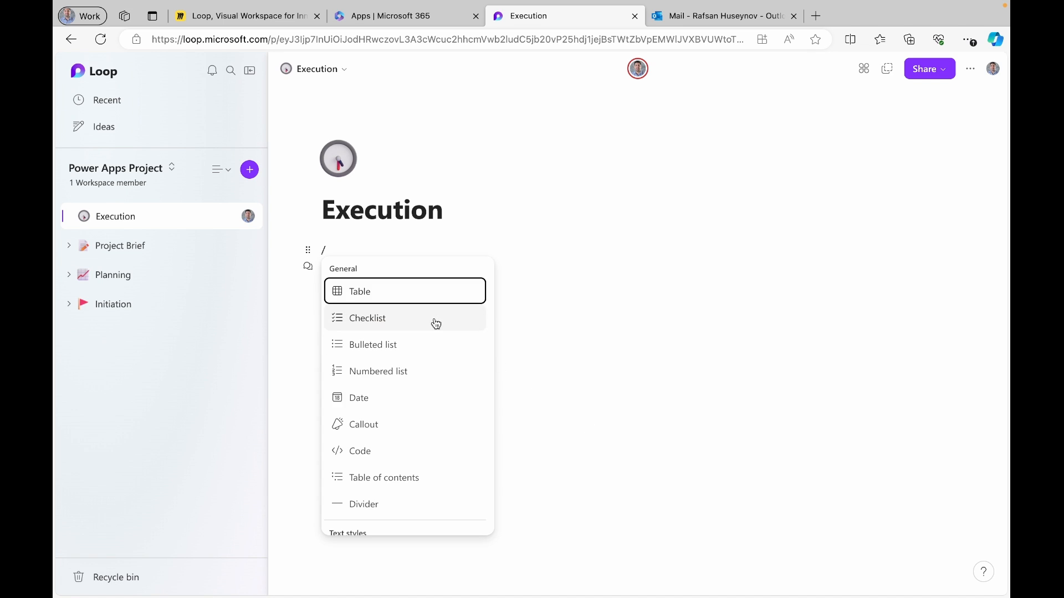
# Insert a table on the Execution page and name its first column 'Task name'
pyautogui.click(419, 298)
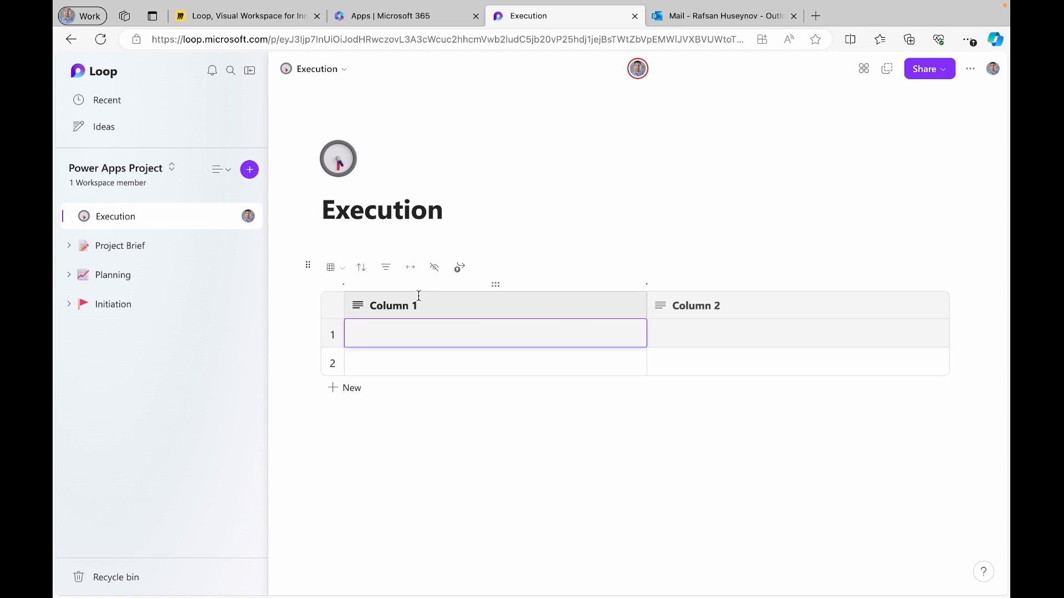
pyautogui.click(427, 304)
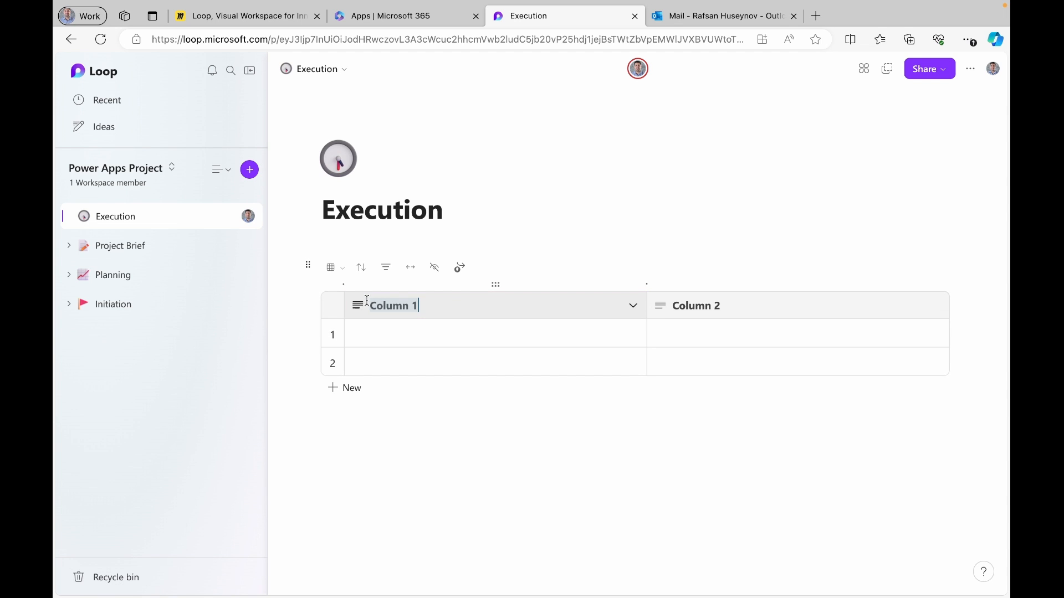
pyautogui.write('Task MNa')
pyautogui.press('BackSpace')
pyautogui.press('BackSpace')
pyautogui.press('BackSpace')
pyautogui.press('BackSpace')
pyautogui.write('name')
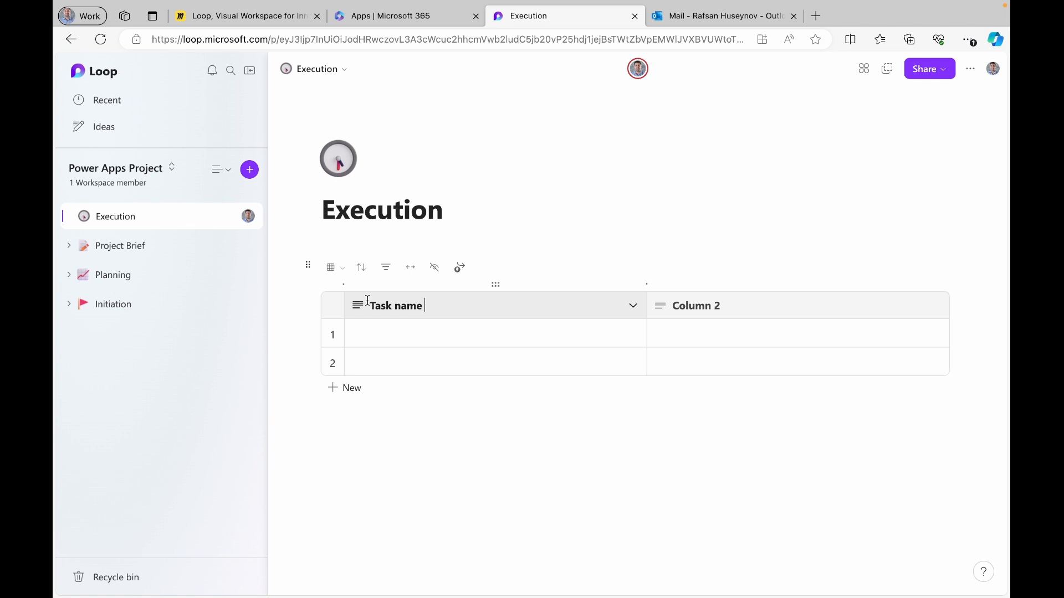
# Rename the second column 'Assigned To' and make it a person column
pyautogui.click(750, 312)
pyautogui.press('BackSpace')
pyautogui.press('BackSpace')
pyautogui.press('BackSpace')
pyautogui.press('BackSpace')
pyautogui.press('BackSpace')
pyautogui.press('BackSpace')
pyautogui.press('BackSpace')
pyautogui.press('BackSpace')
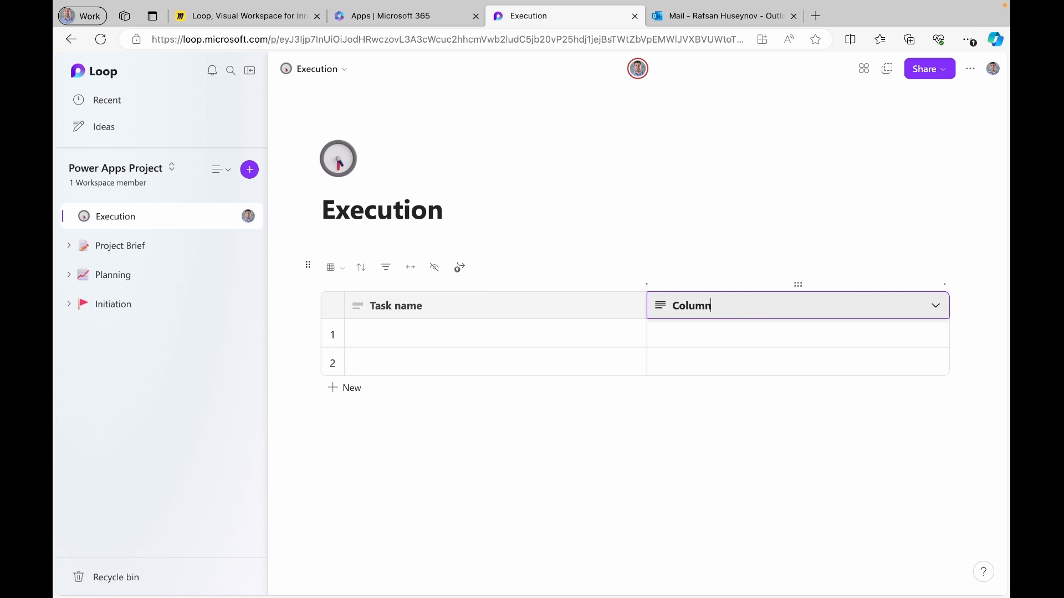
pyautogui.write('Assigned To')
pyautogui.click(940, 311)
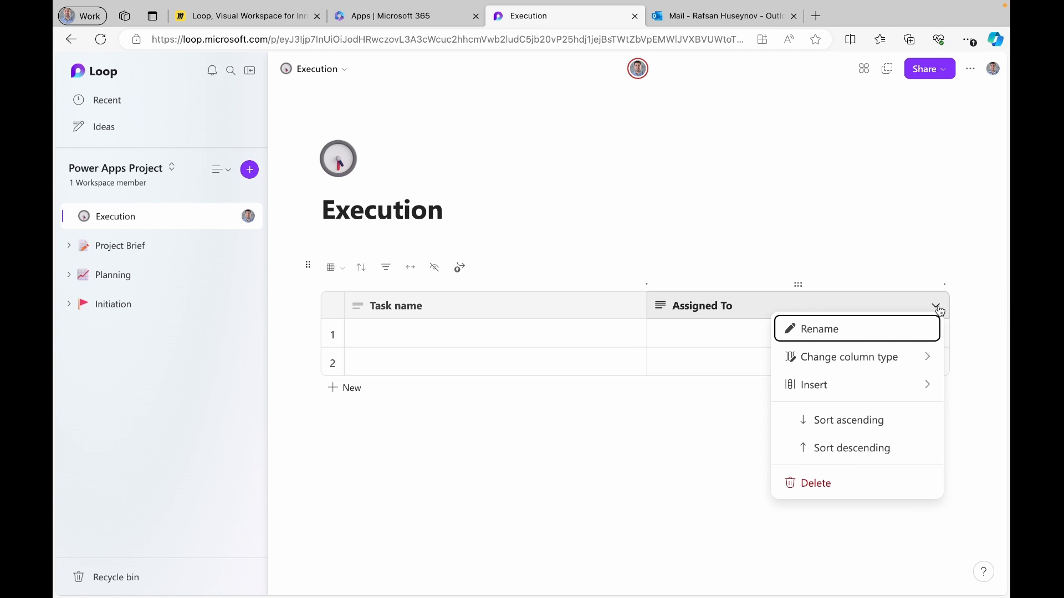
pyautogui.moveTo(935, 364)
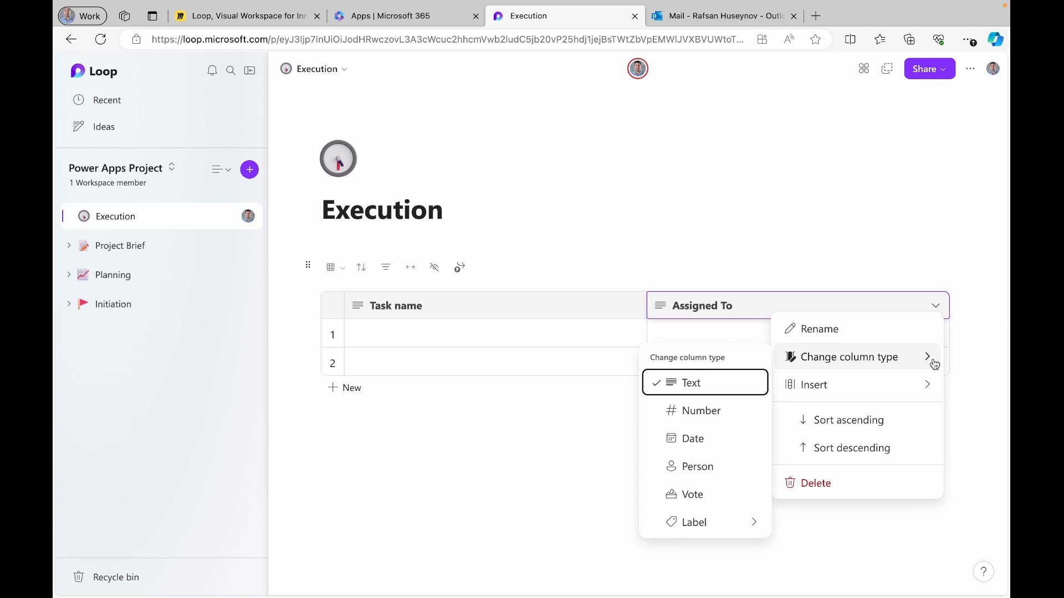
pyautogui.click(690, 466)
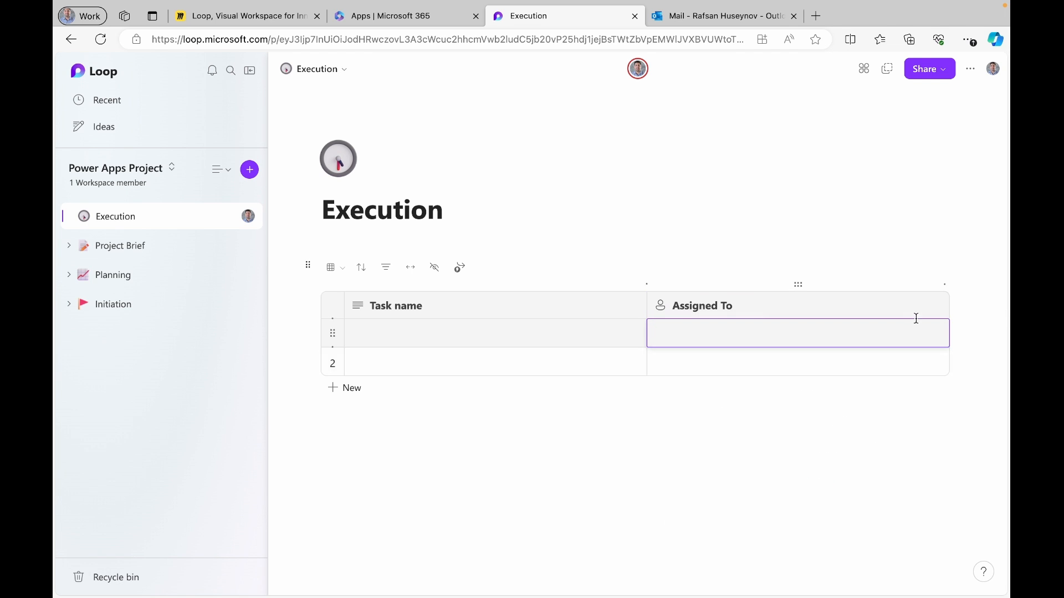
# Add a 'Due Date' date-type column, then add a fourth column
pyautogui.click(944, 285)
pyautogui.click(841, 305)
pyautogui.press('BackSpace')
pyautogui.press('BackSpace')
pyautogui.press('BackSpace')
pyautogui.press('BackSpace')
pyautogui.press('BackSpace')
pyautogui.press('BackSpace')
pyautogui.press('BackSpace')
pyautogui.press('BackSpace')
pyautogui.write('Due Date')
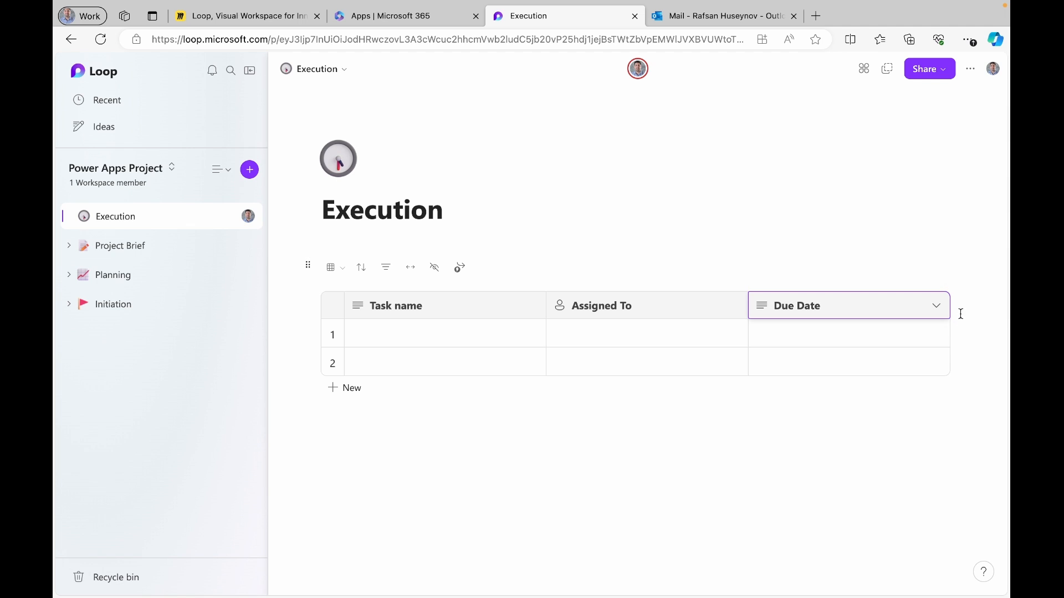
pyautogui.click(937, 306)
pyautogui.click(940, 355)
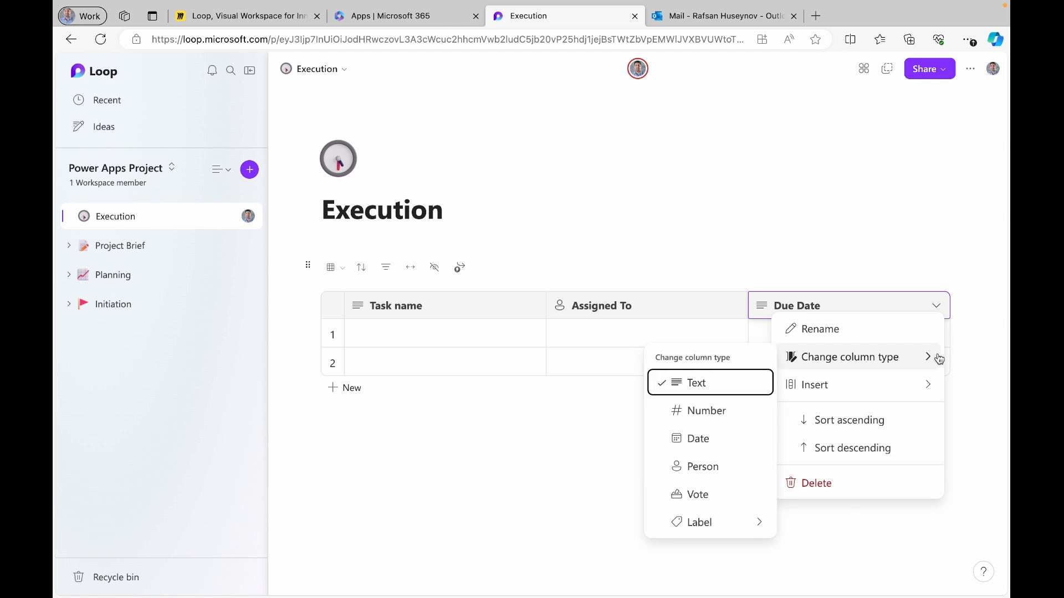
pyautogui.click(720, 442)
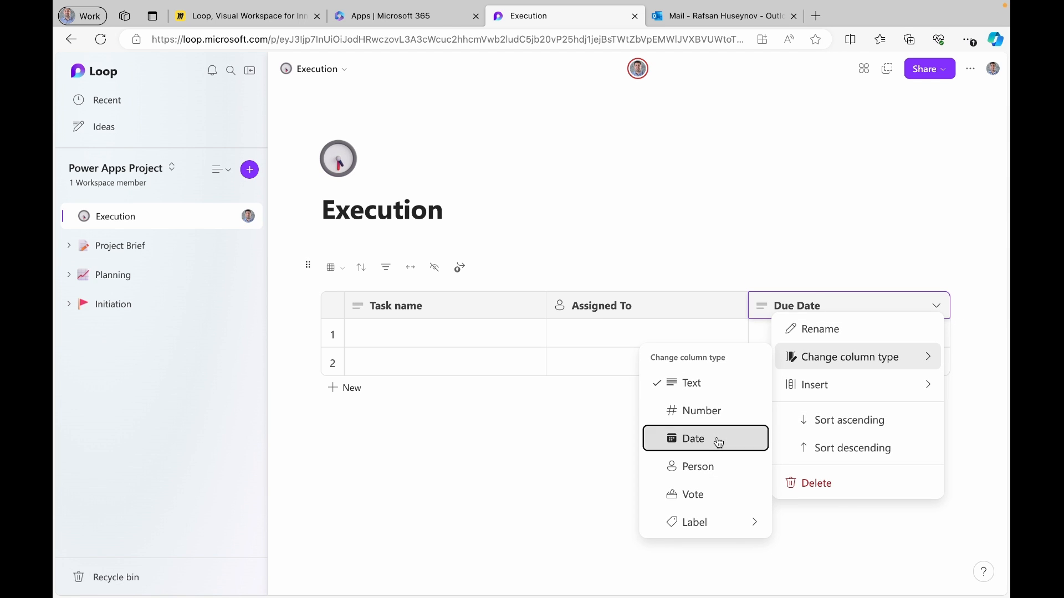
pyautogui.click(946, 286)
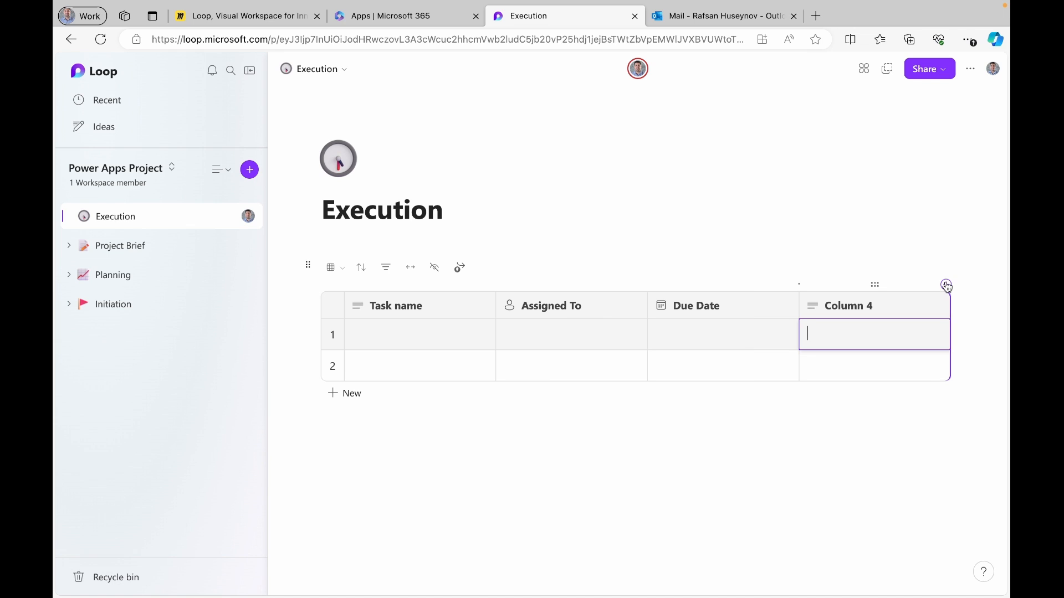
# Rename the fourth column header to 'Status'
pyautogui.click(872, 295)
pyautogui.press('BackSpace')
pyautogui.press('BackSpace')
pyautogui.press('BackSpace')
pyautogui.press('BackSpace')
pyautogui.press('BackSpace')
pyautogui.press('BackSpace')
pyautogui.press('BackSpace')
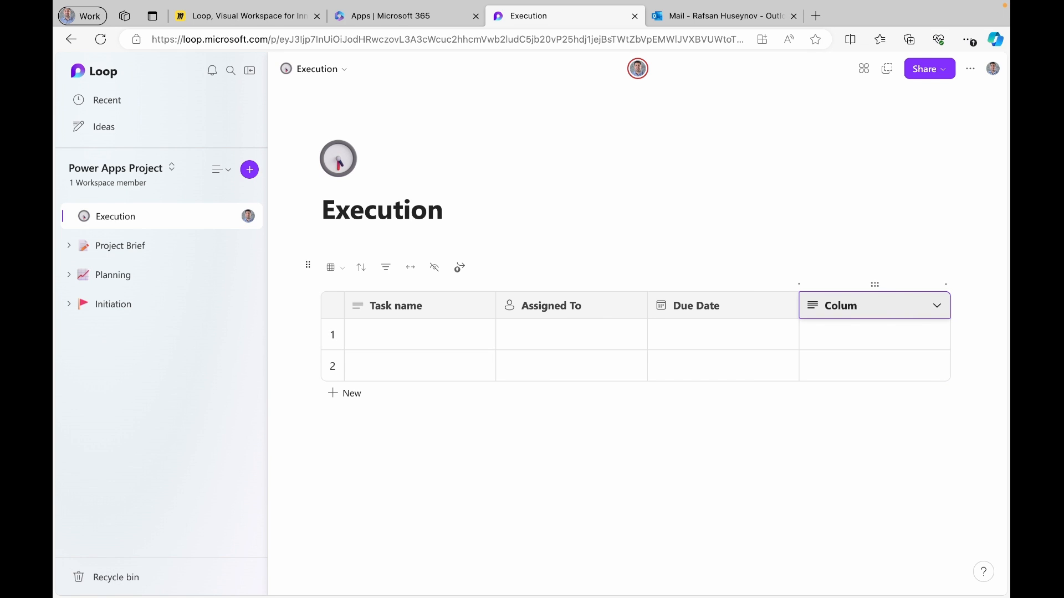
pyautogui.press('BackSpace')
pyautogui.write('Satatus')
pyautogui.press('BackSpace')
pyautogui.press('BackSpace')
pyautogui.press('BackSpace')
pyautogui.press('BackSpace')
pyautogui.press('BackSpace')
pyautogui.press('BackSpace')
pyautogui.write('tatus')
# Change the Status column's type to the Progress label
pyautogui.click(937, 307)
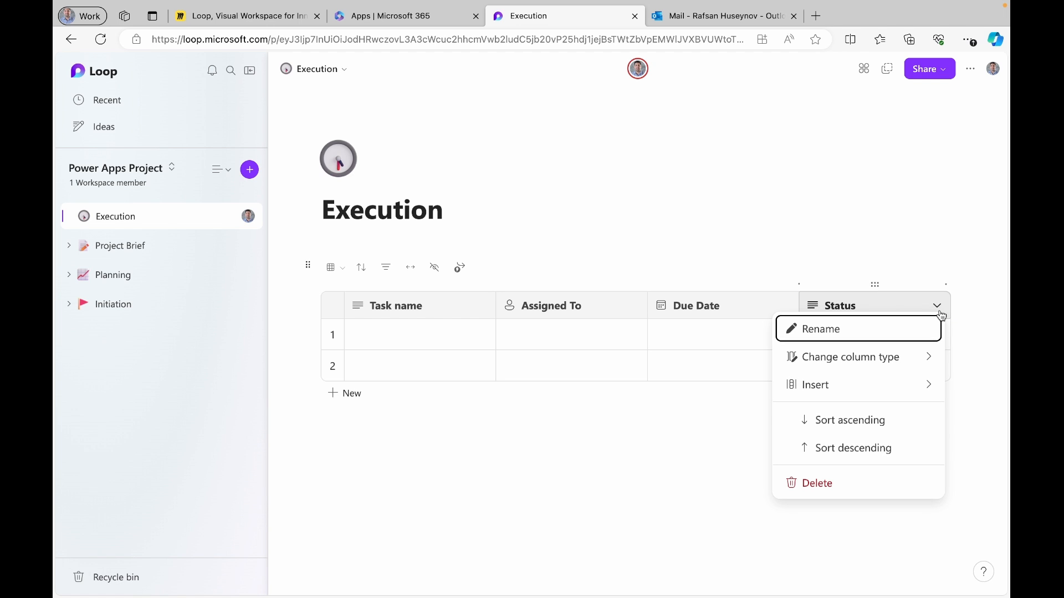
pyautogui.click(933, 359)
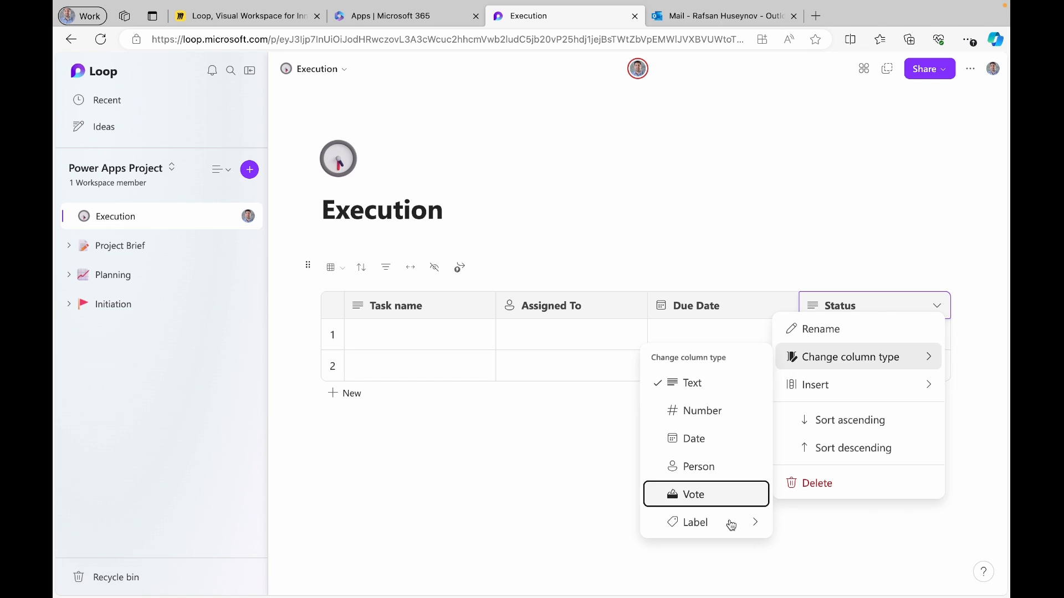
pyautogui.click(752, 525)
pyautogui.click(762, 521)
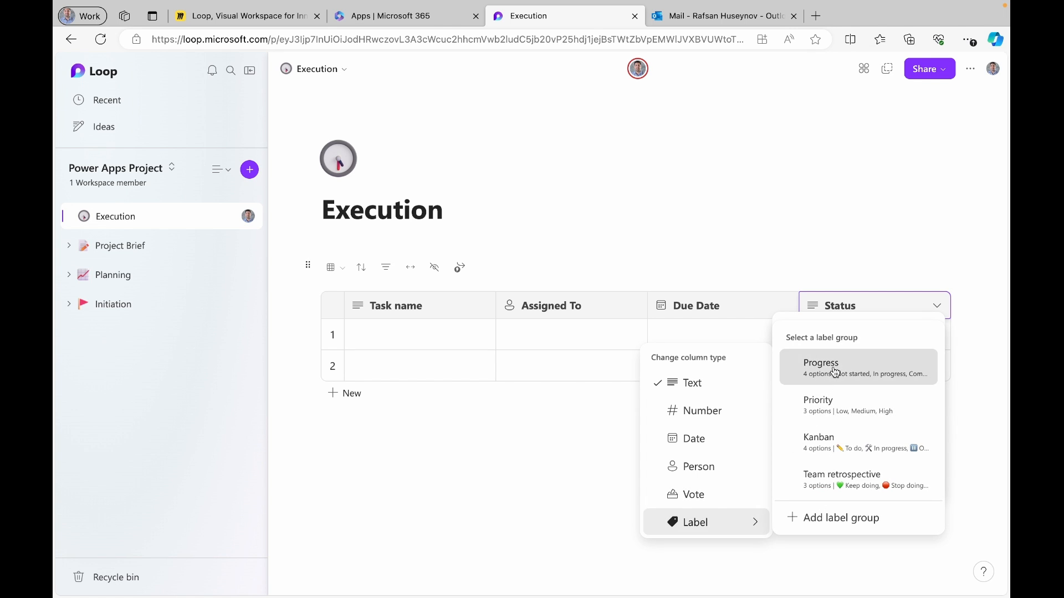
pyautogui.click(806, 368)
# Fill row 1: 'Create a project charter', a team member, due Mar 5, In progress
pyautogui.click(448, 336)
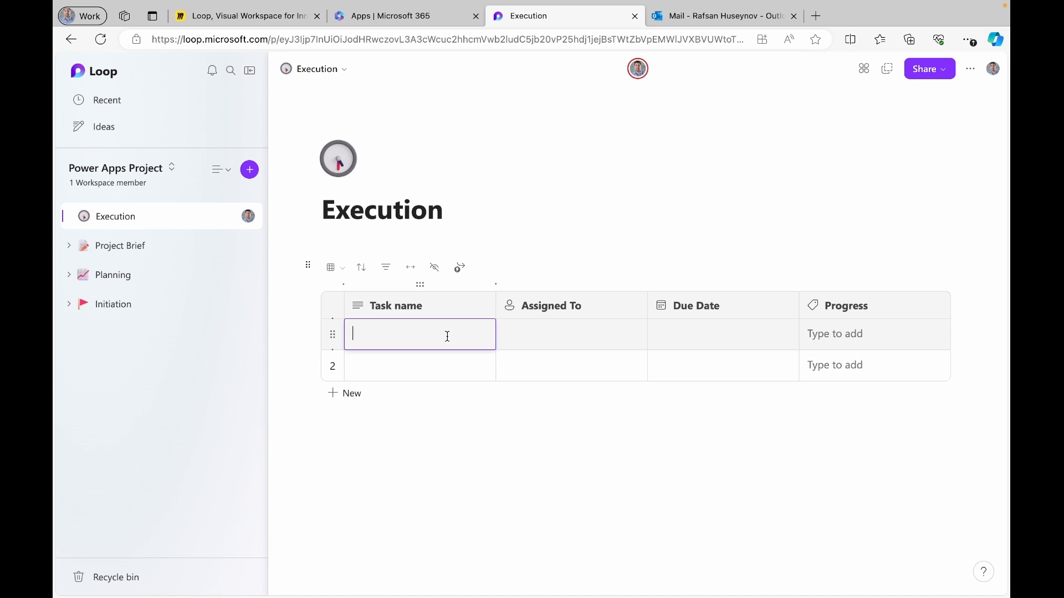
pyautogui.write('Create a project charter')
pyautogui.click(536, 335)
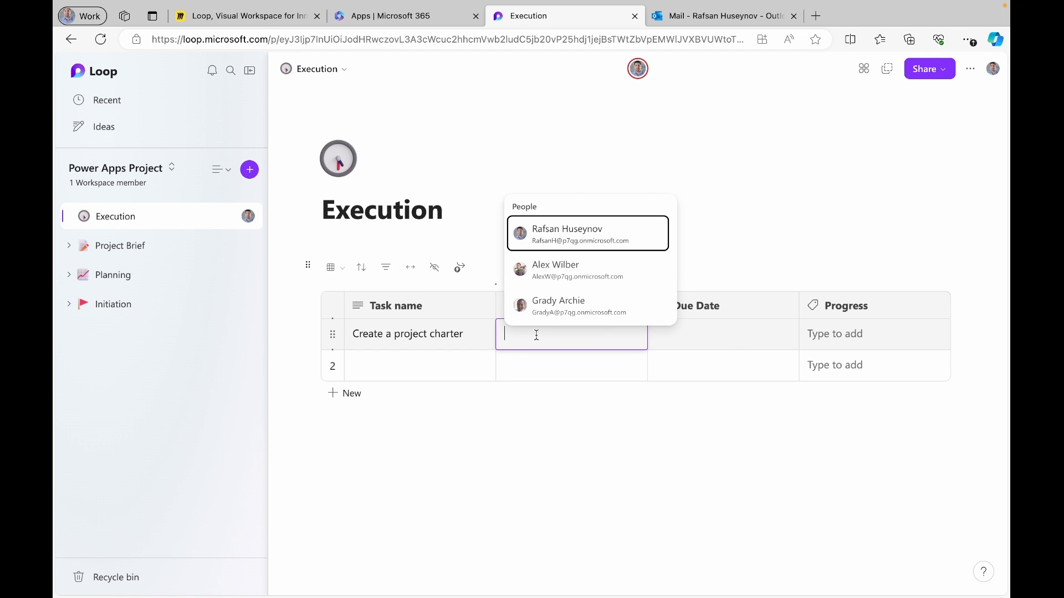
pyautogui.click(581, 240)
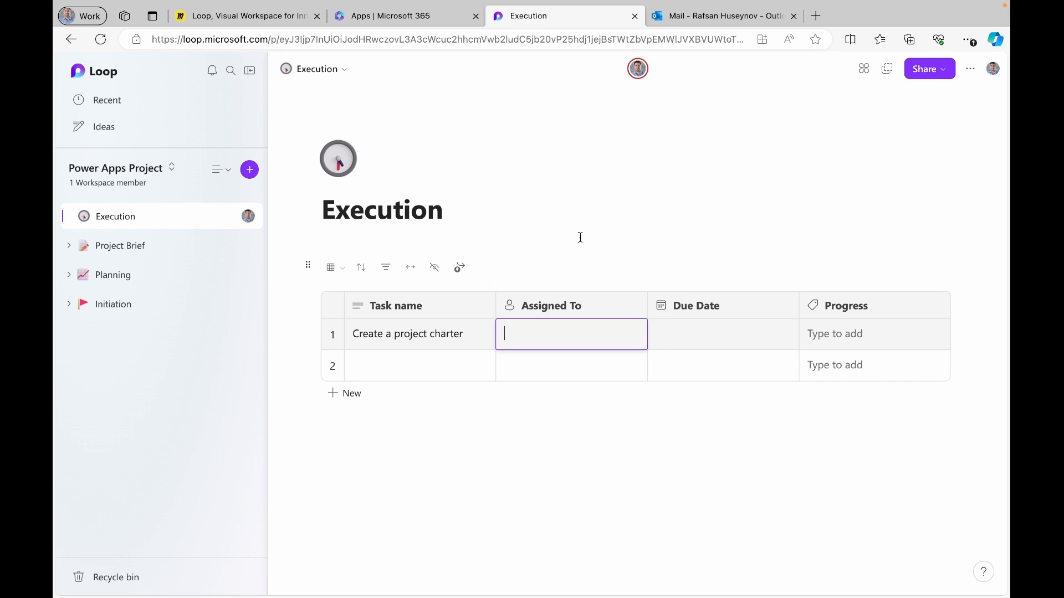
pyautogui.click(693, 334)
pyautogui.click(704, 431)
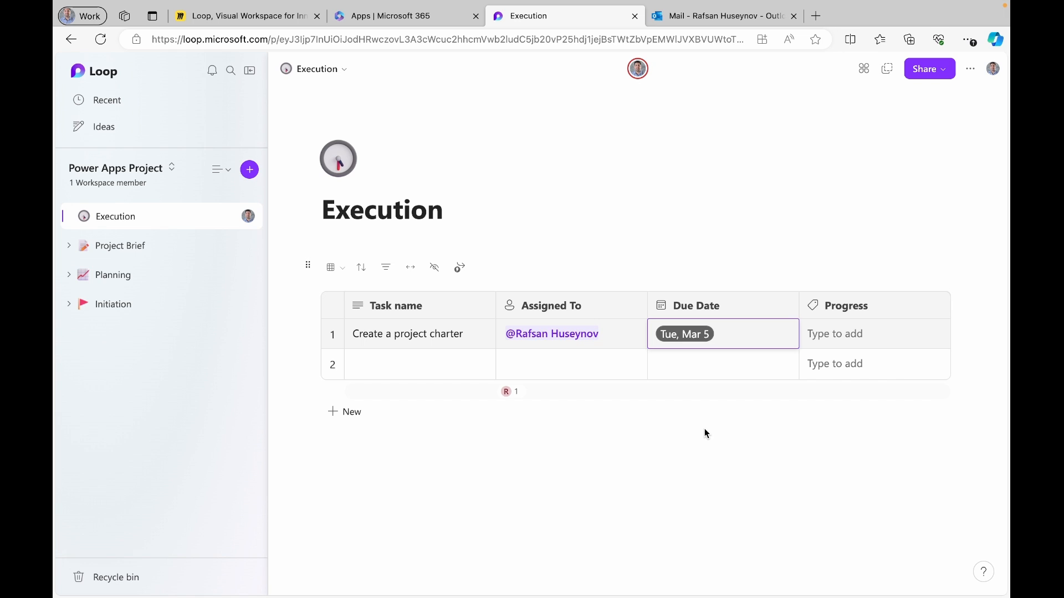
pyautogui.click(875, 335)
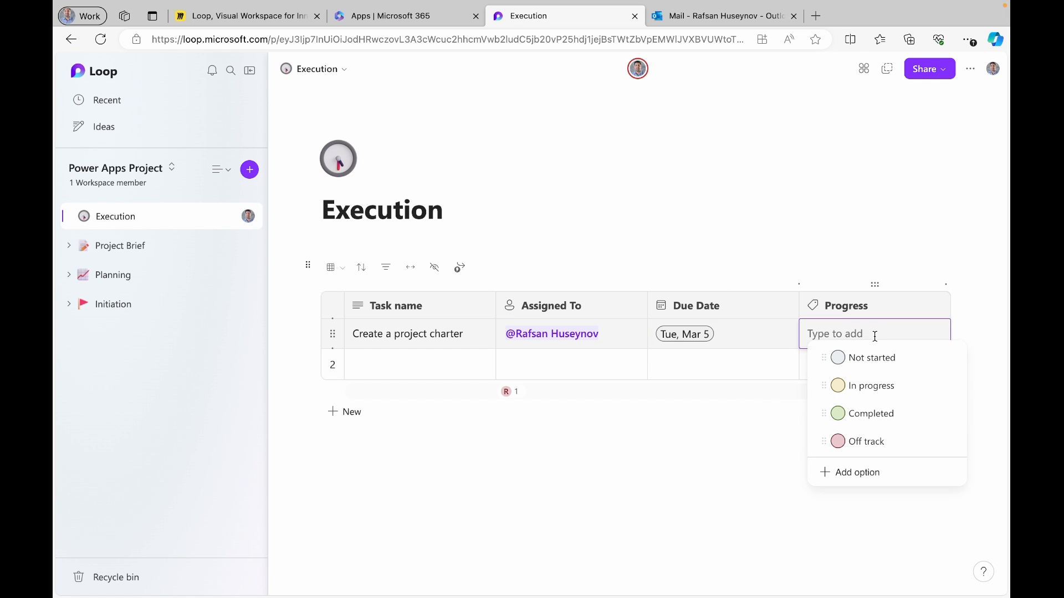
pyautogui.click(862, 388)
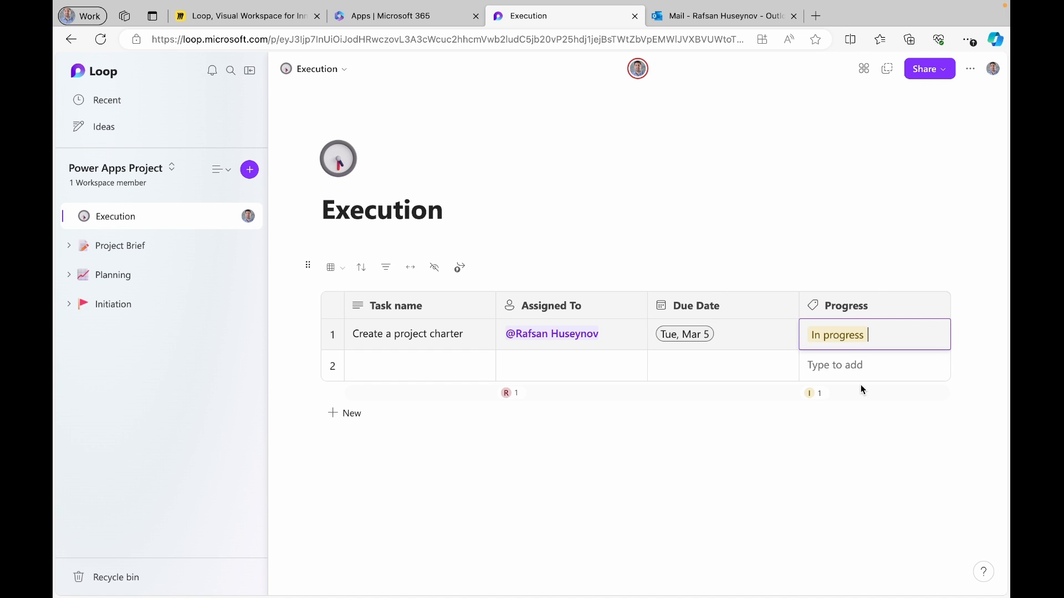
# Fill row 2: 'Create a communication plan', a team member, due Mar 7, Not started
pyautogui.click(399, 364)
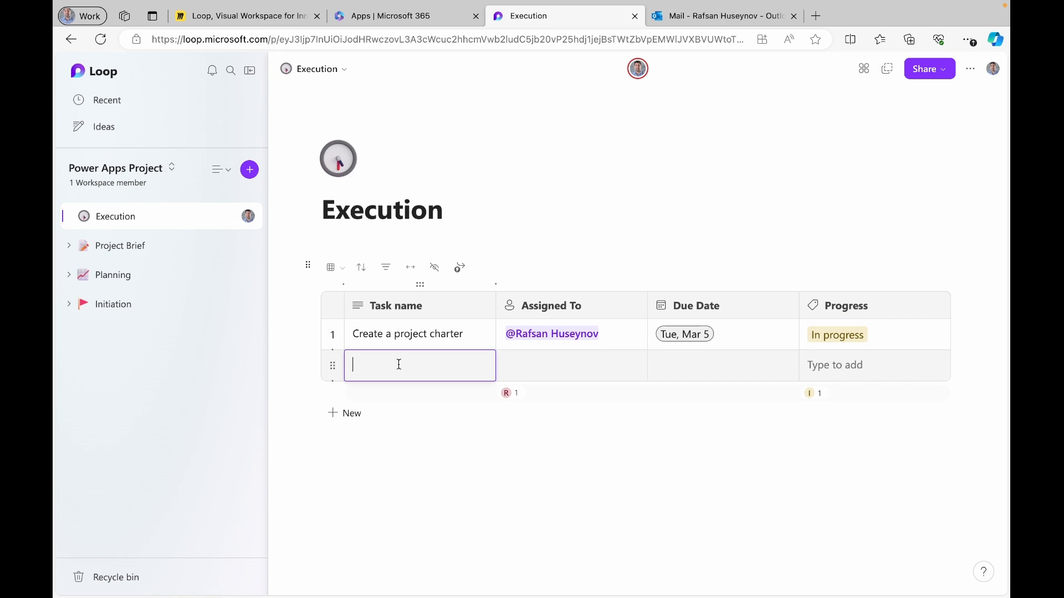
pyautogui.write('Cr')
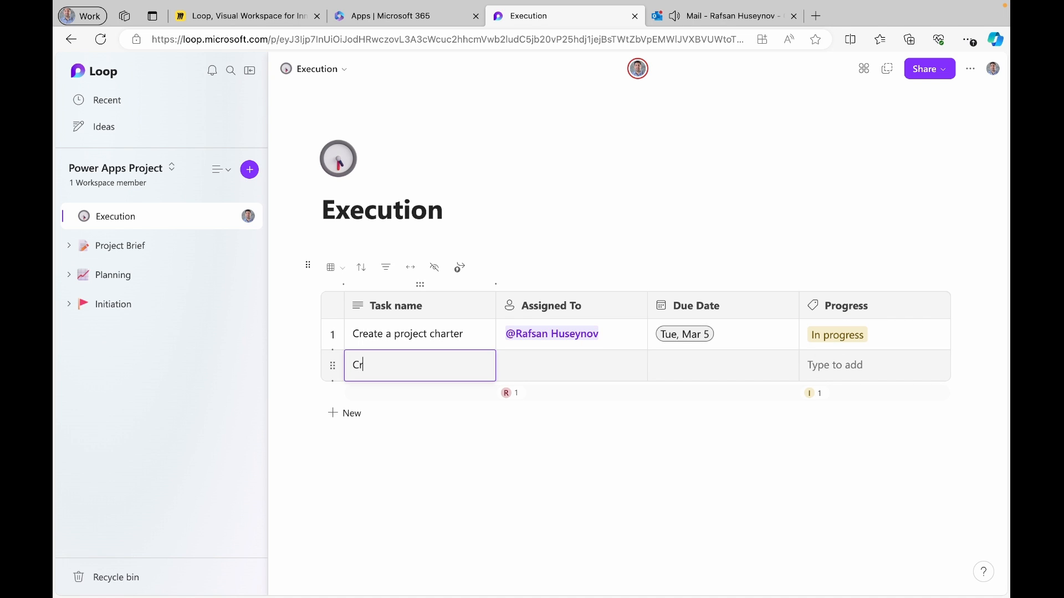
pyautogui.write('eate a communicatuo')
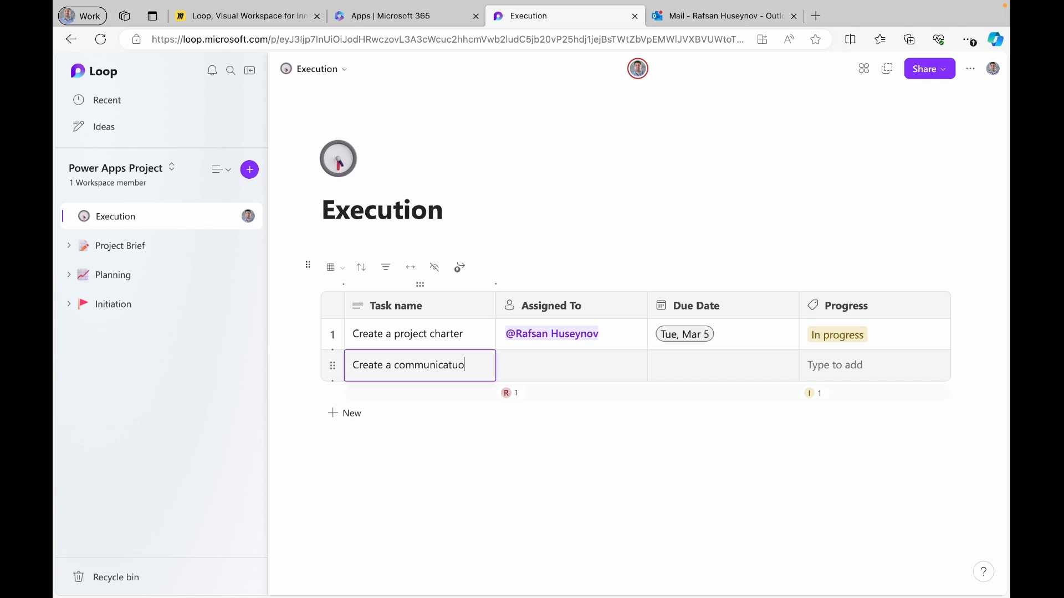
pyautogui.press('BackSpace')
pyautogui.press('BackSpace')
pyautogui.write('ion plan')
pyautogui.click(518, 367)
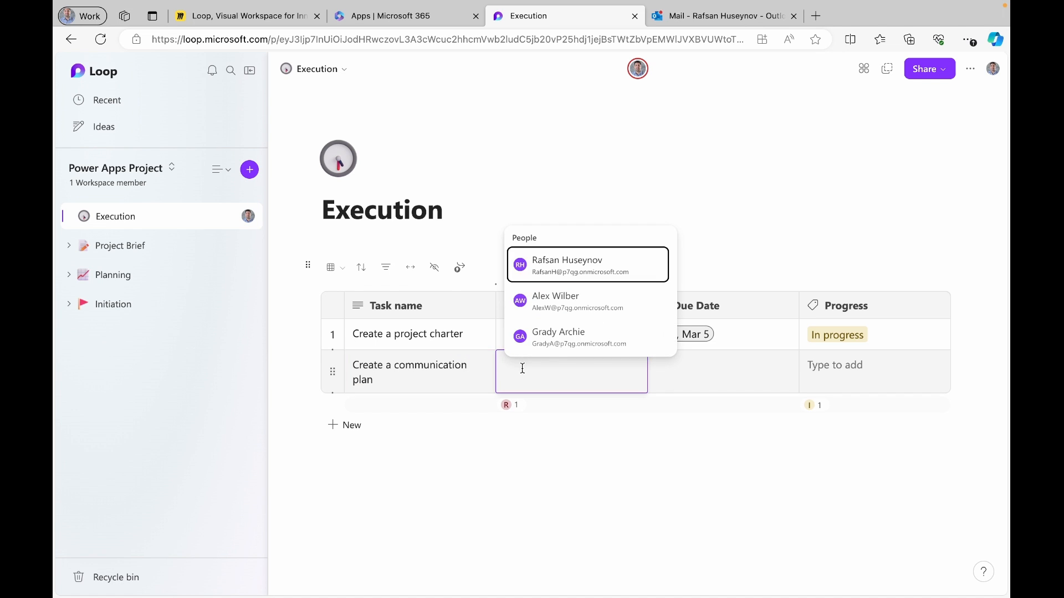
pyautogui.click(550, 300)
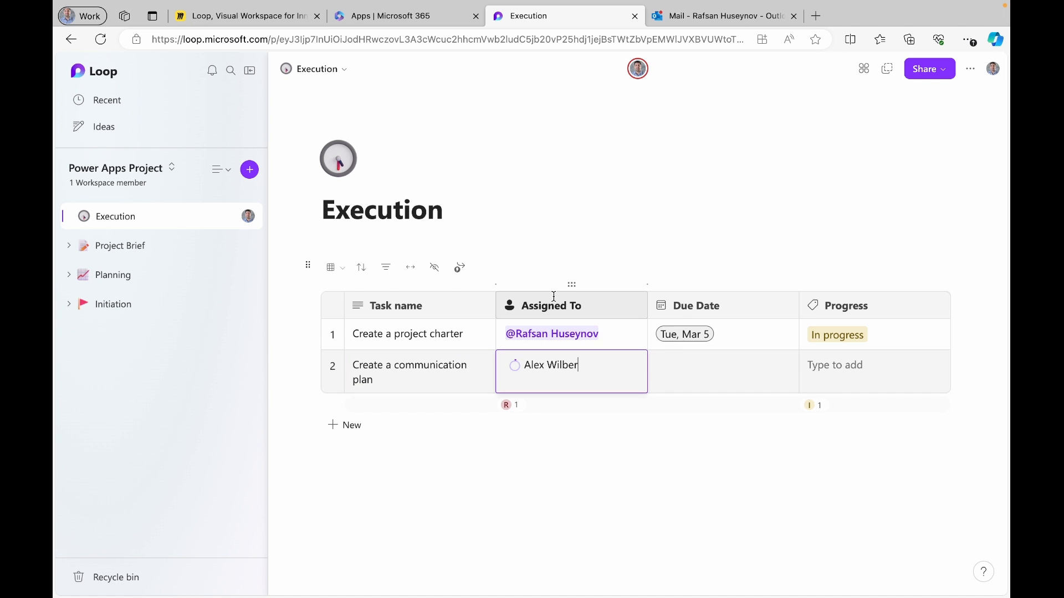
pyautogui.click(693, 375)
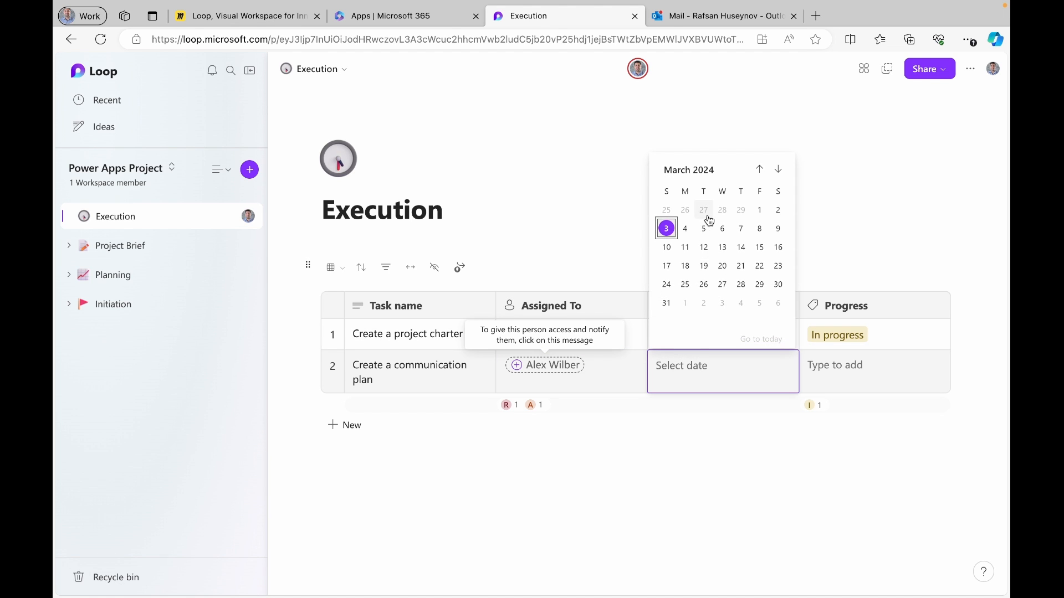
pyautogui.click(741, 229)
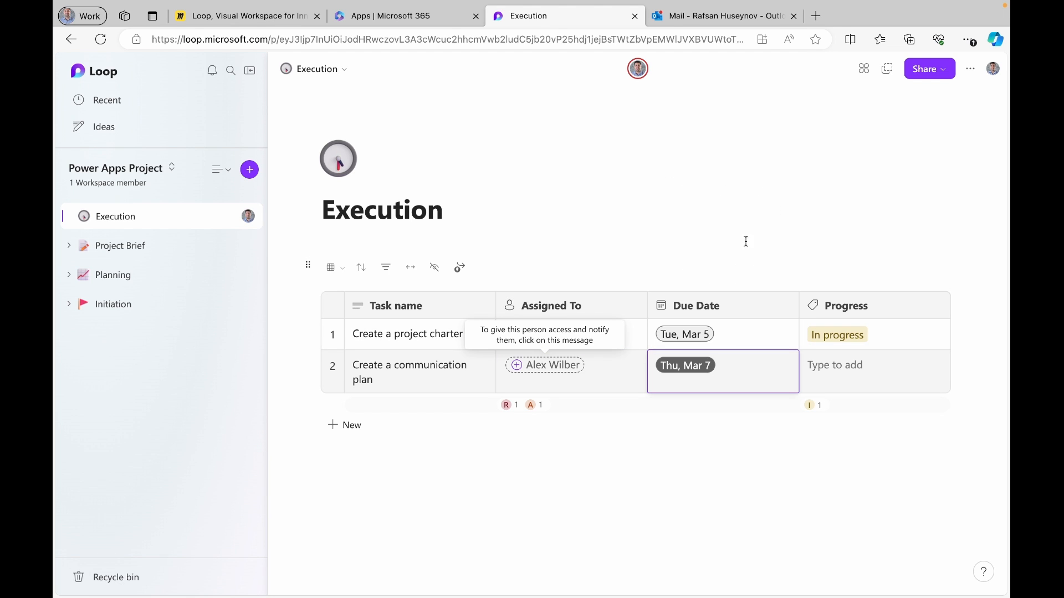
pyautogui.click(850, 373)
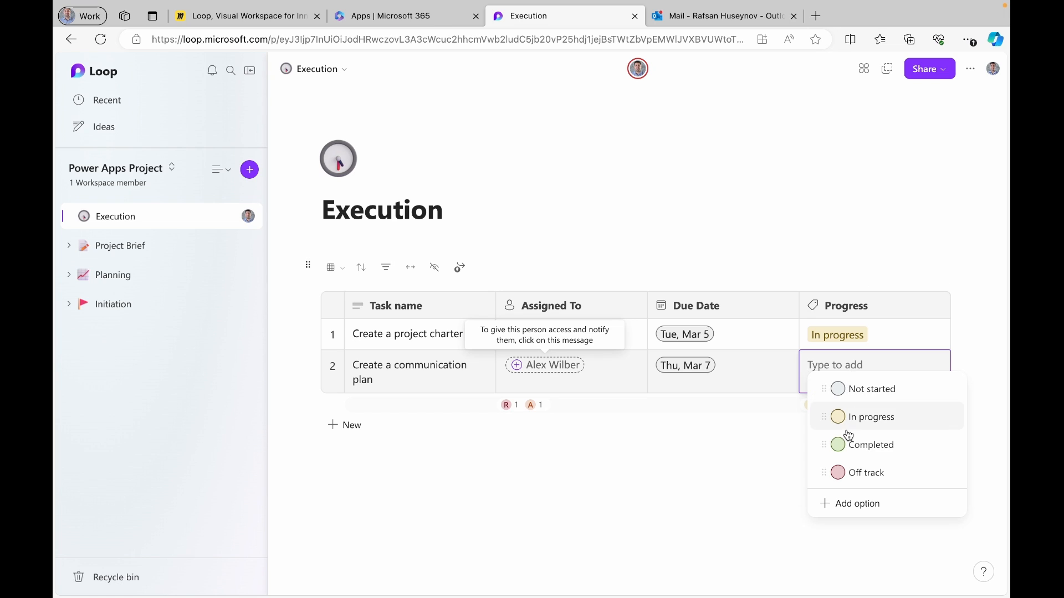
pyautogui.click(856, 389)
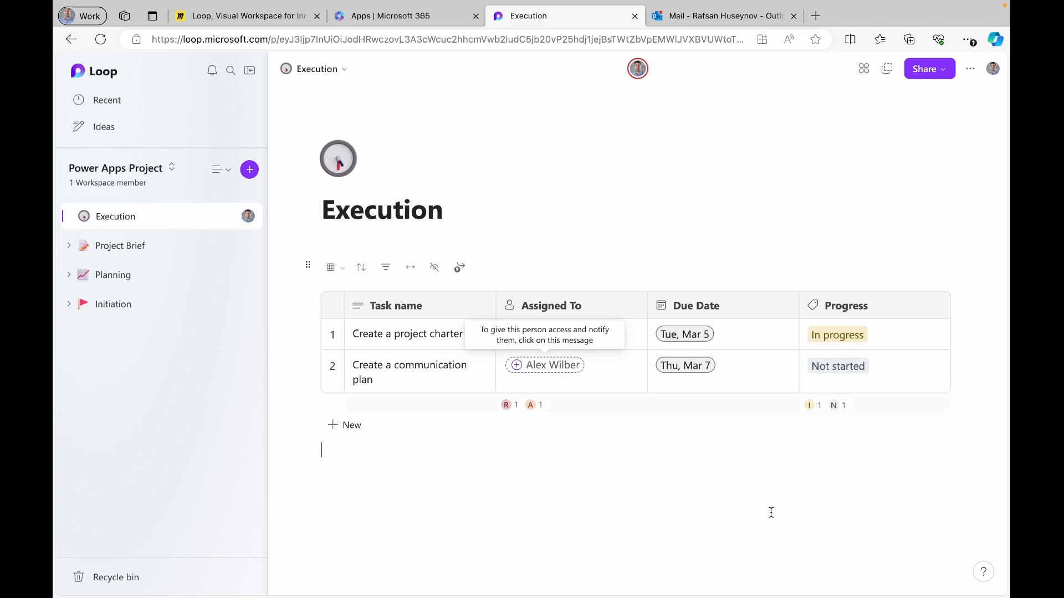
# Create a rule: when Progress equals Completed, send an email, and continue to setup
pyautogui.click(466, 270)
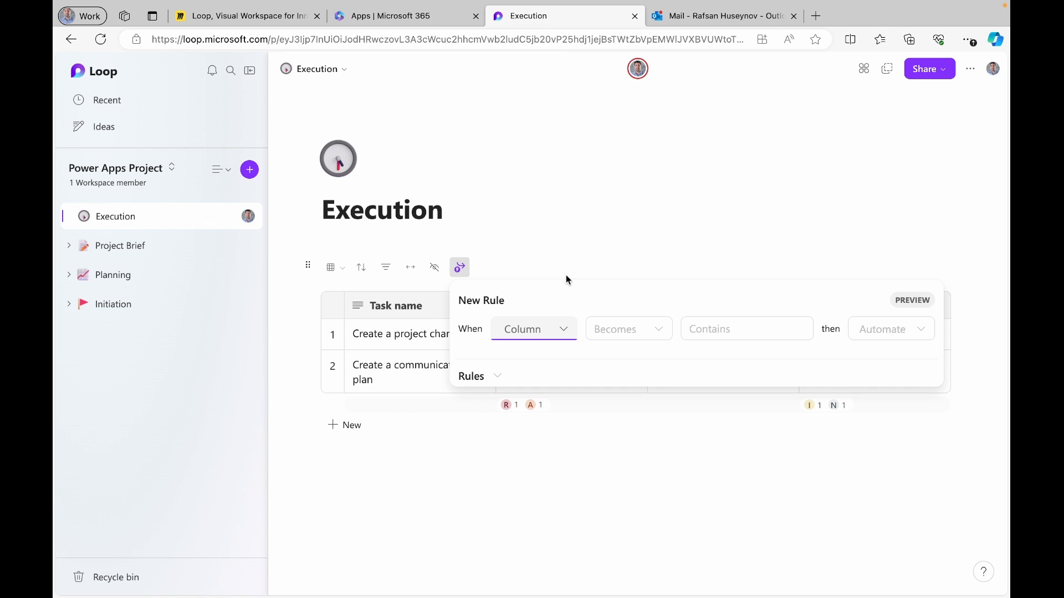
pyautogui.click(565, 331)
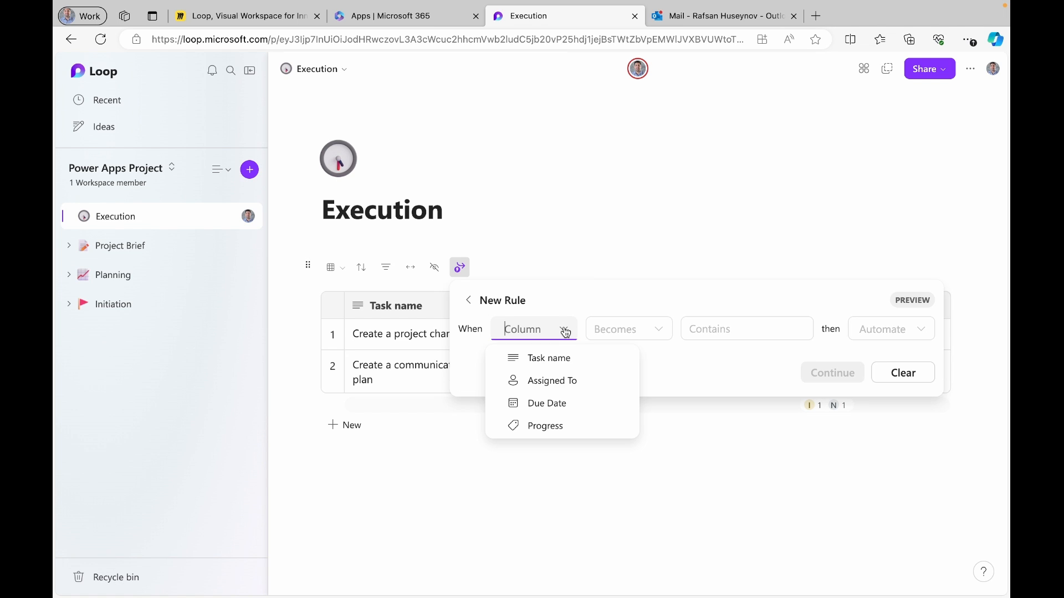
pyautogui.click(547, 425)
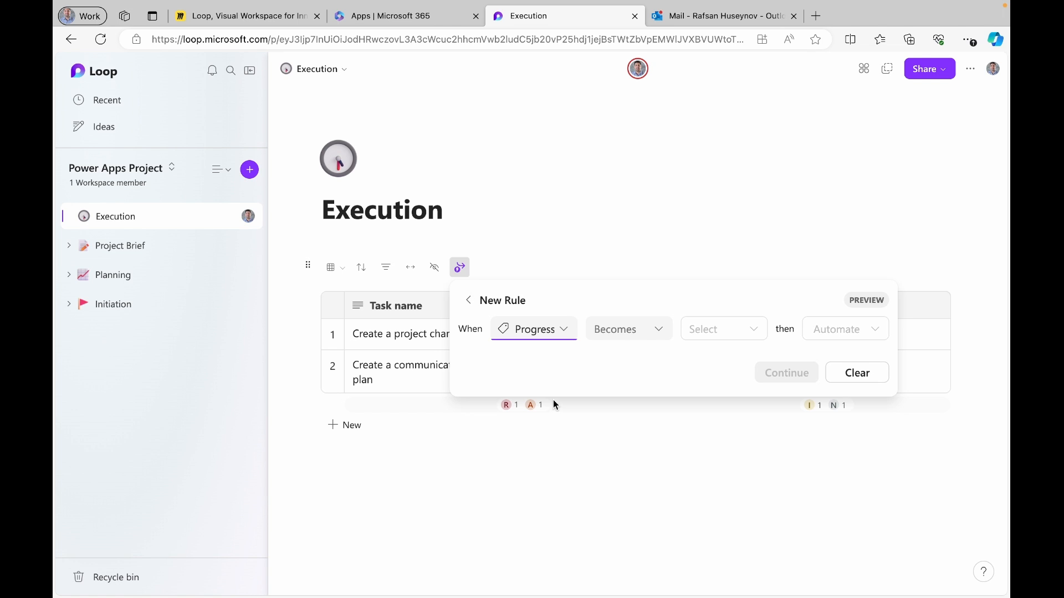
pyautogui.click(663, 331)
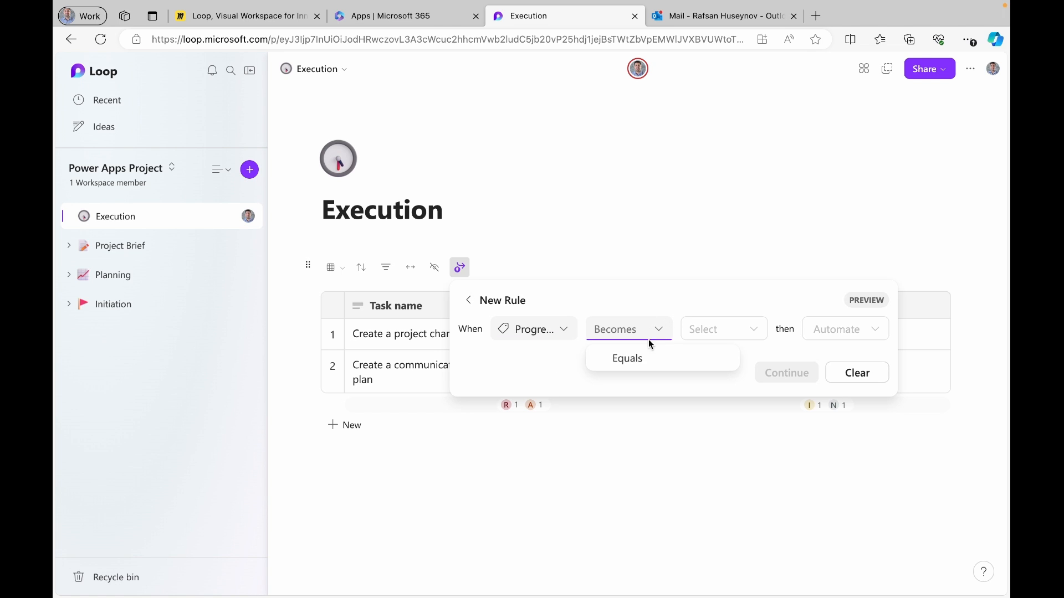
pyautogui.click(637, 358)
pyautogui.click(738, 325)
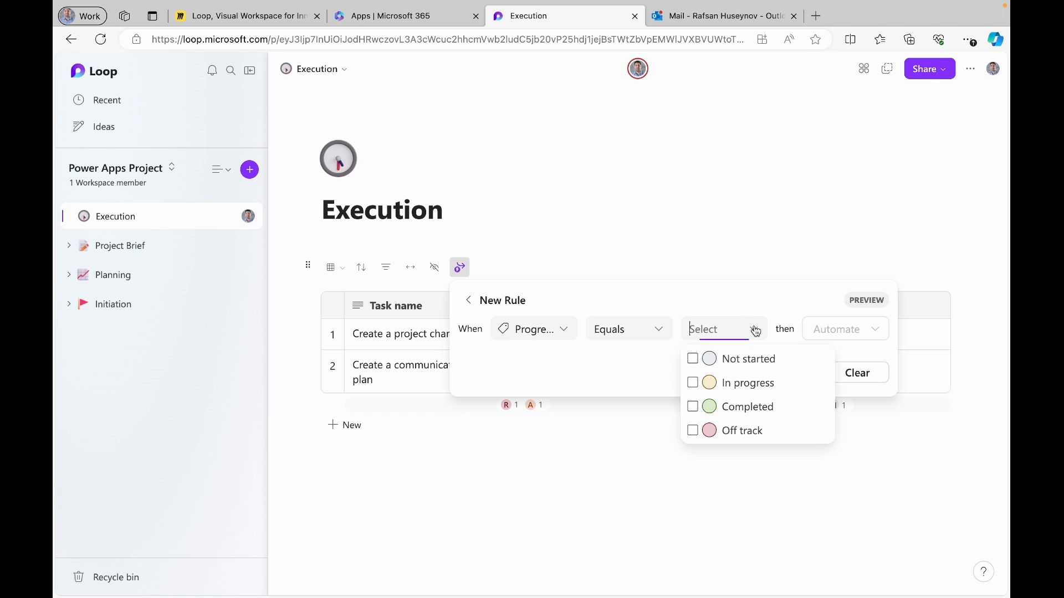
pyautogui.click(748, 411)
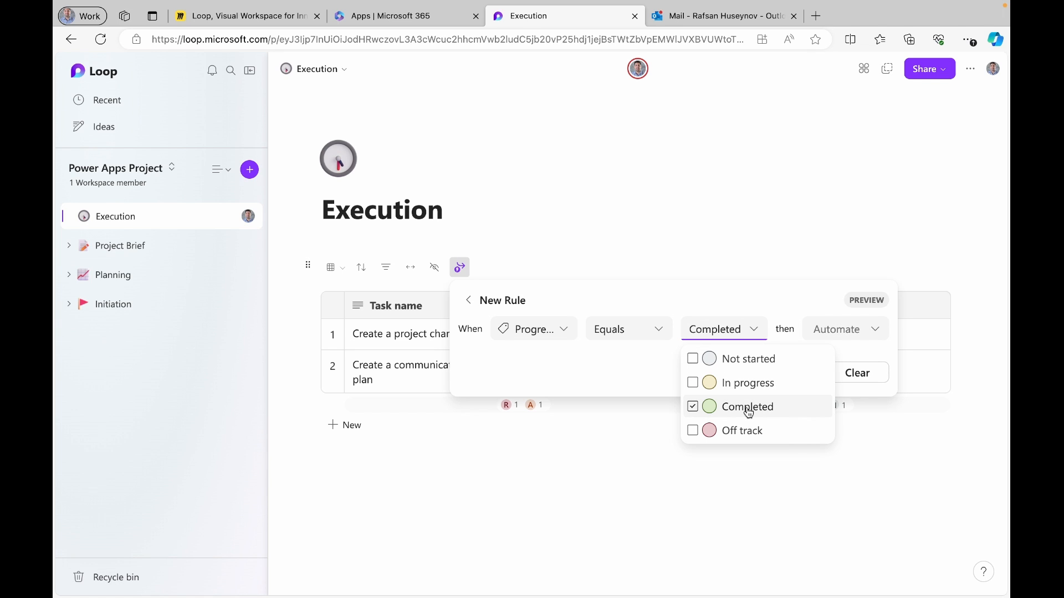
pyautogui.click(876, 333)
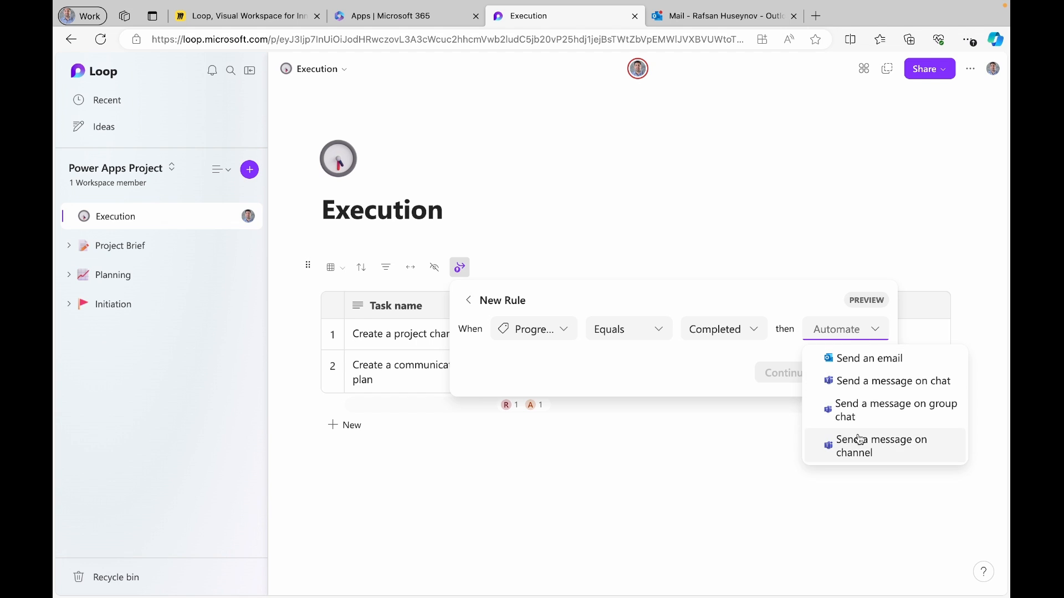
pyautogui.click(895, 360)
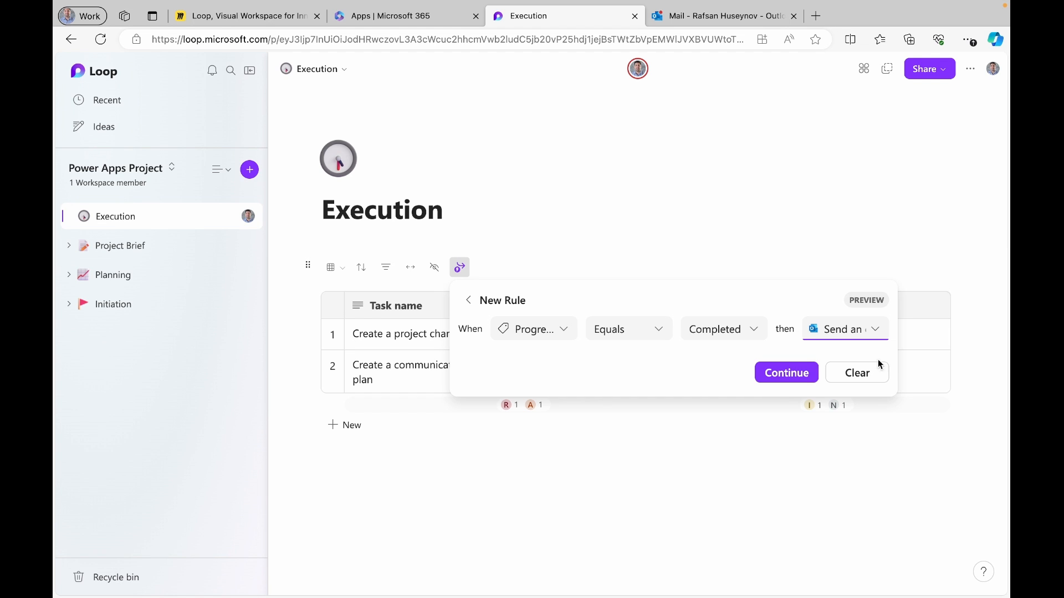
pyautogui.click(802, 376)
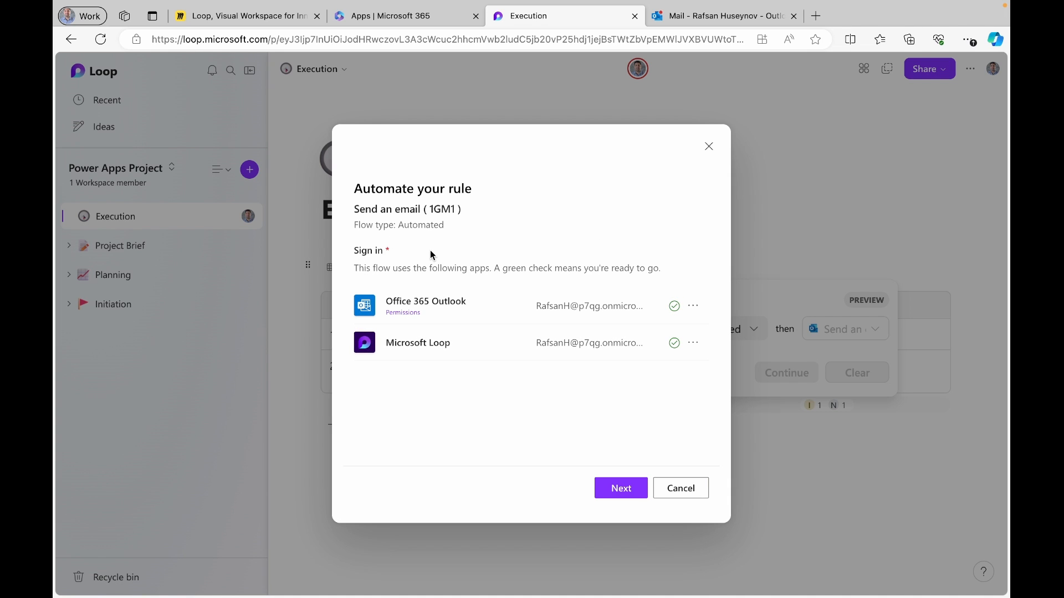
# Move past sign-in and choose the suggested contact as the email recipient
pyautogui.click(633, 491)
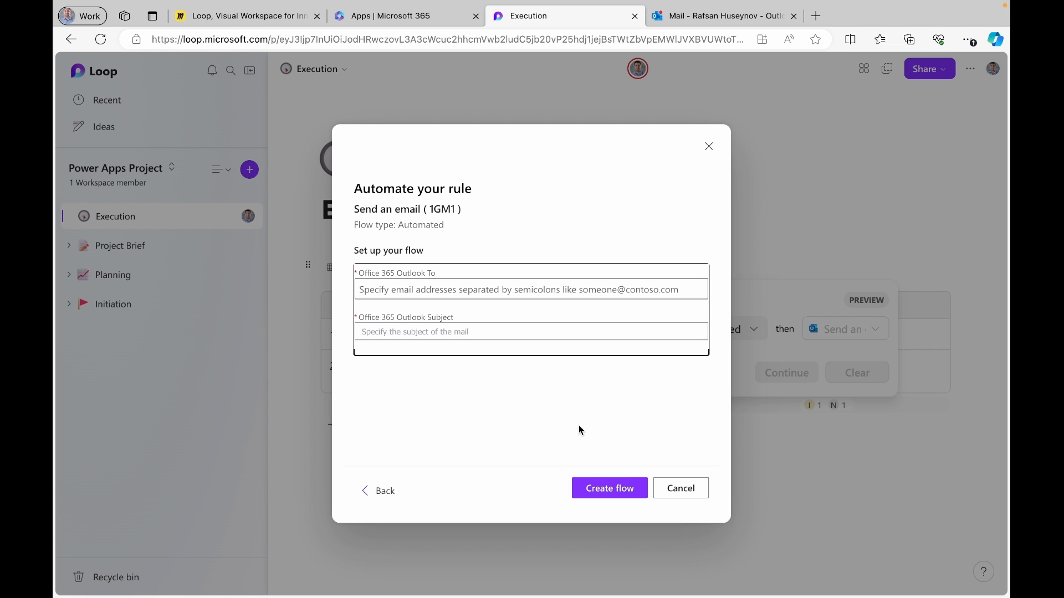
pyautogui.click(458, 289)
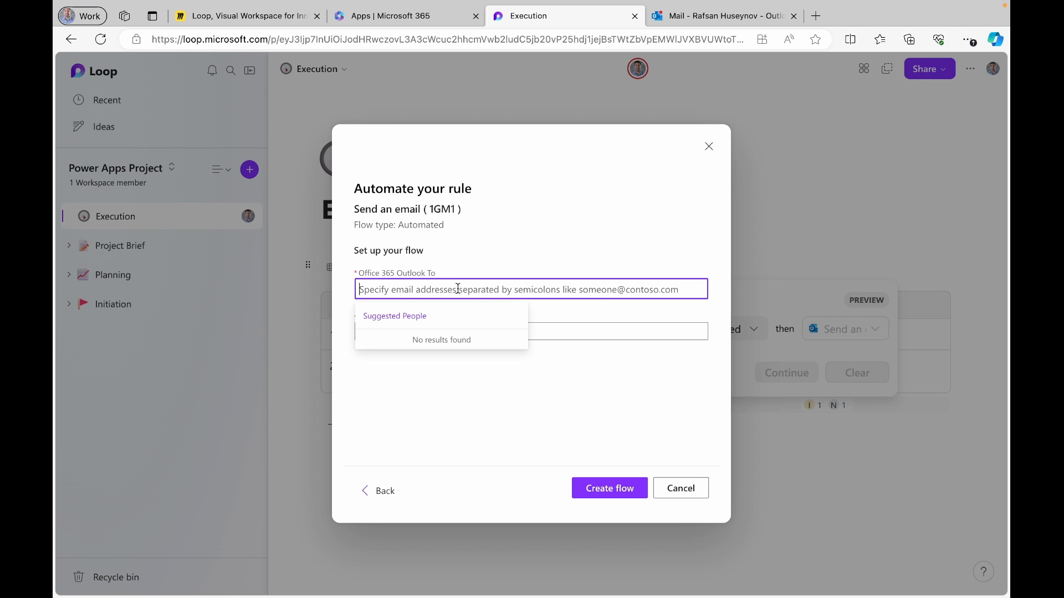
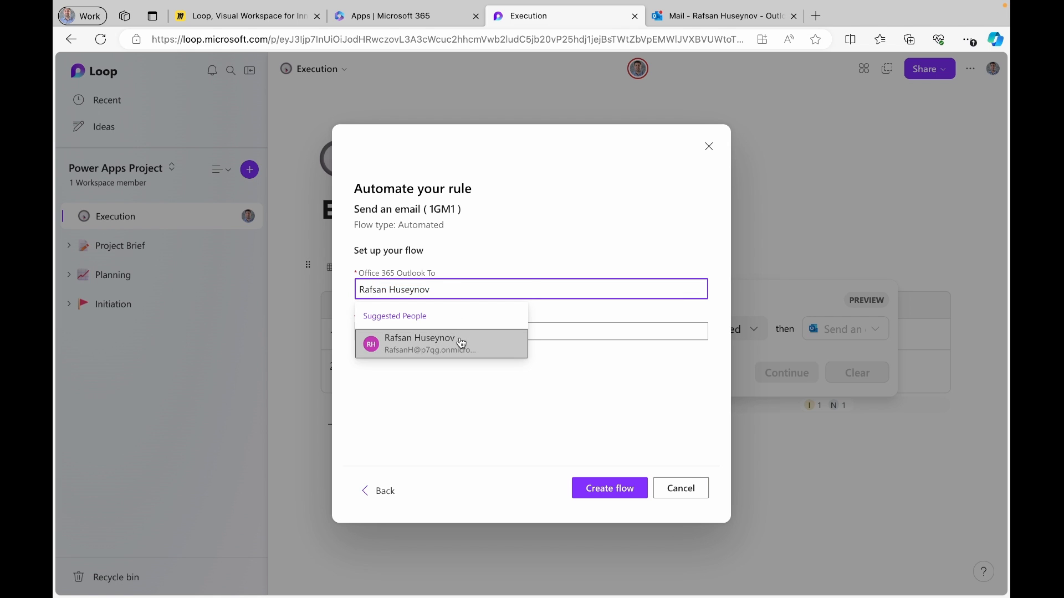
pyautogui.click(458, 344)
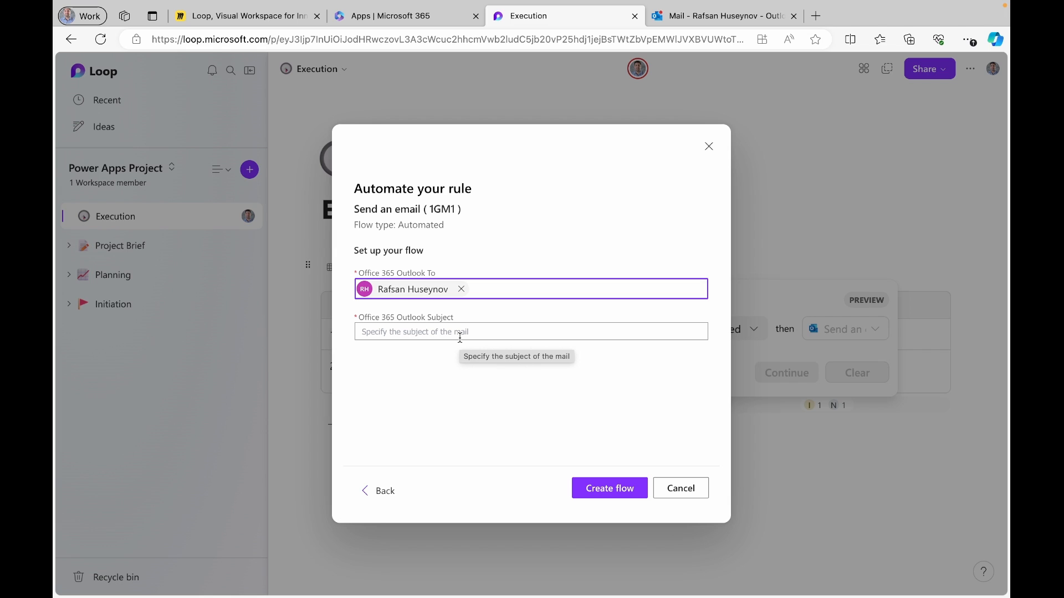
# Set the email subject to 'This task is complete' and create the flow
pyautogui.click(460, 338)
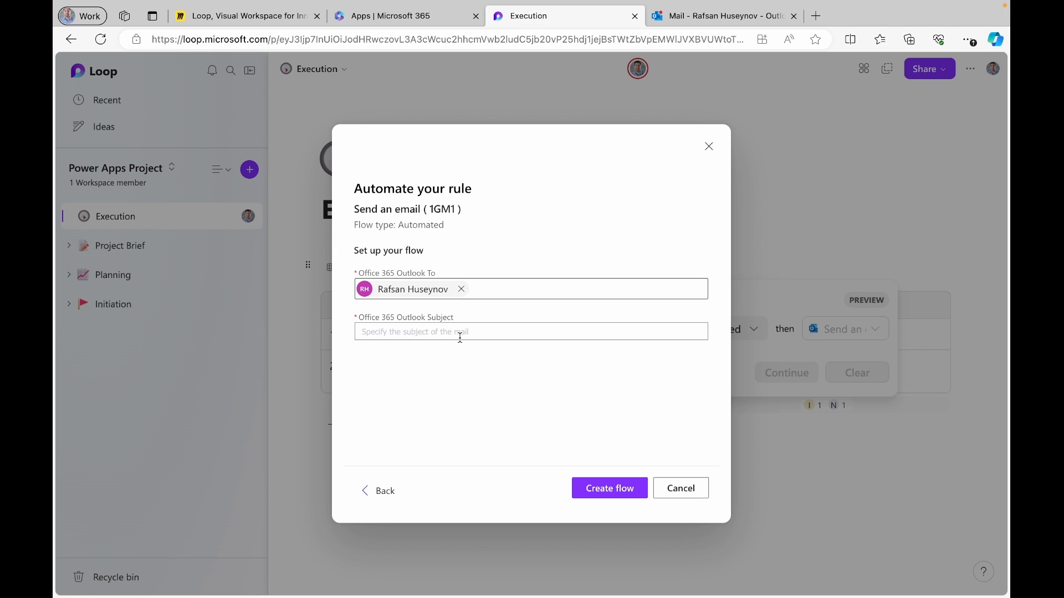
pyautogui.write('Tes')
pyautogui.press('BackSpace')
pyautogui.press('BackSpace')
pyautogui.write('his task is')
pyautogui.write('mplete')
pyautogui.click(607, 491)
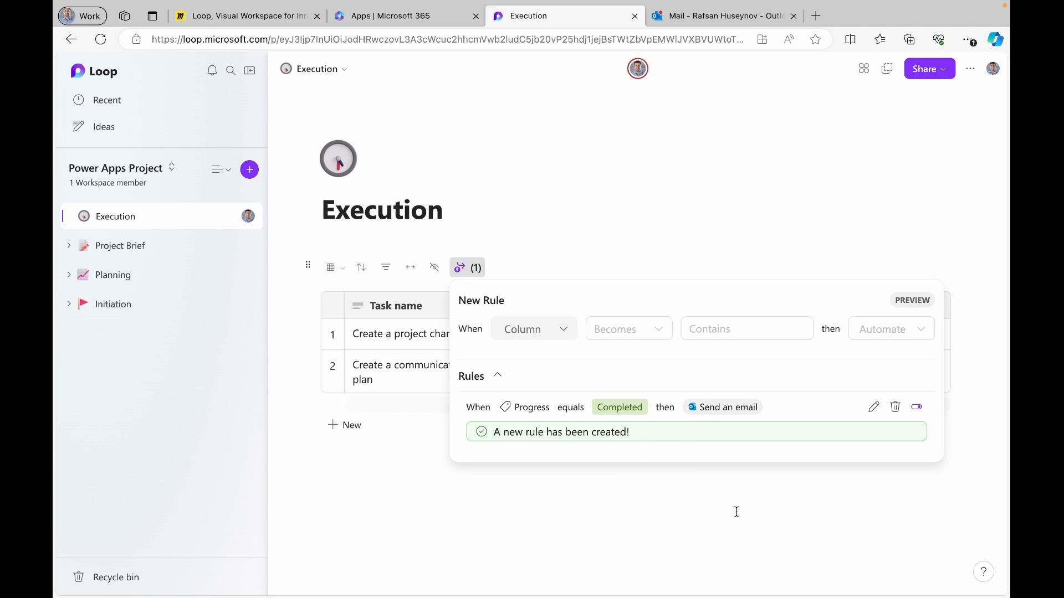
# Close the rules panel and set the project charter task's Progress to Completed
pyautogui.click(737, 510)
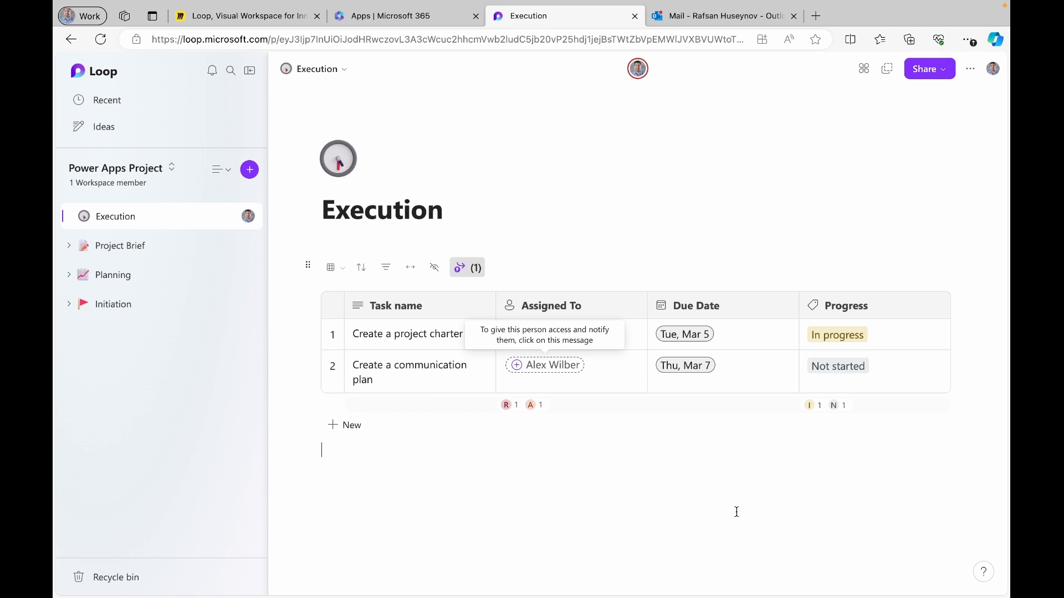
pyautogui.click(849, 344)
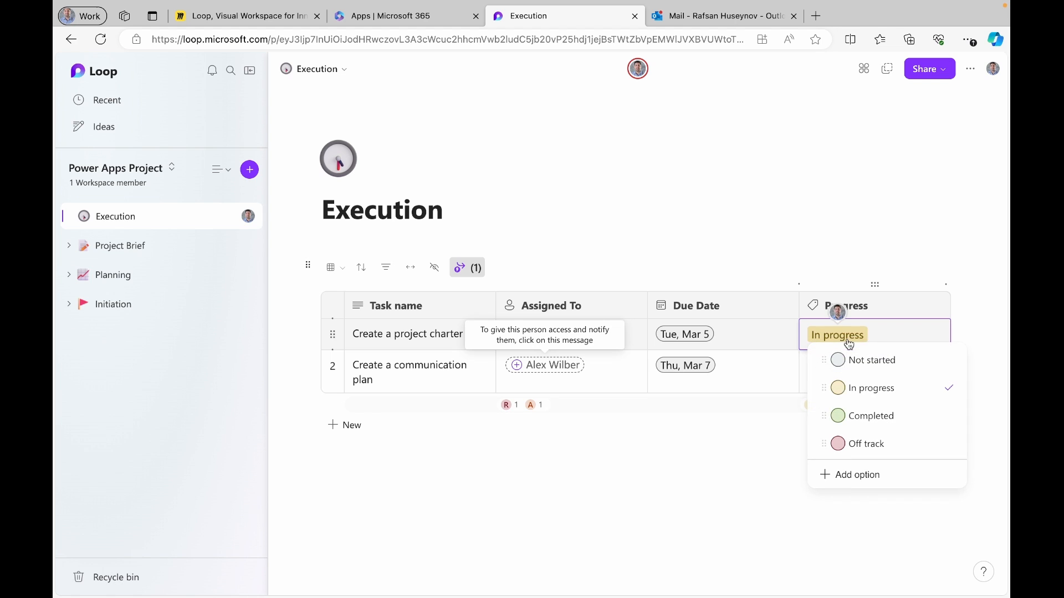
pyautogui.click(857, 414)
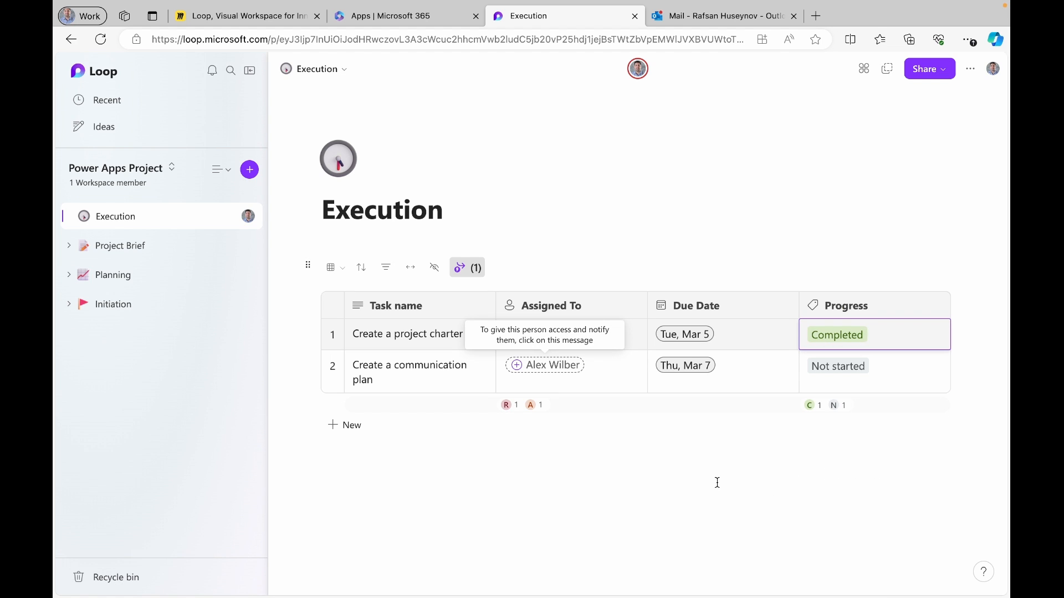
# Open the 'This task is complete' email in Outlook, confirm Progress changed to Completed, follow its Loop link
pyautogui.click(701, 17)
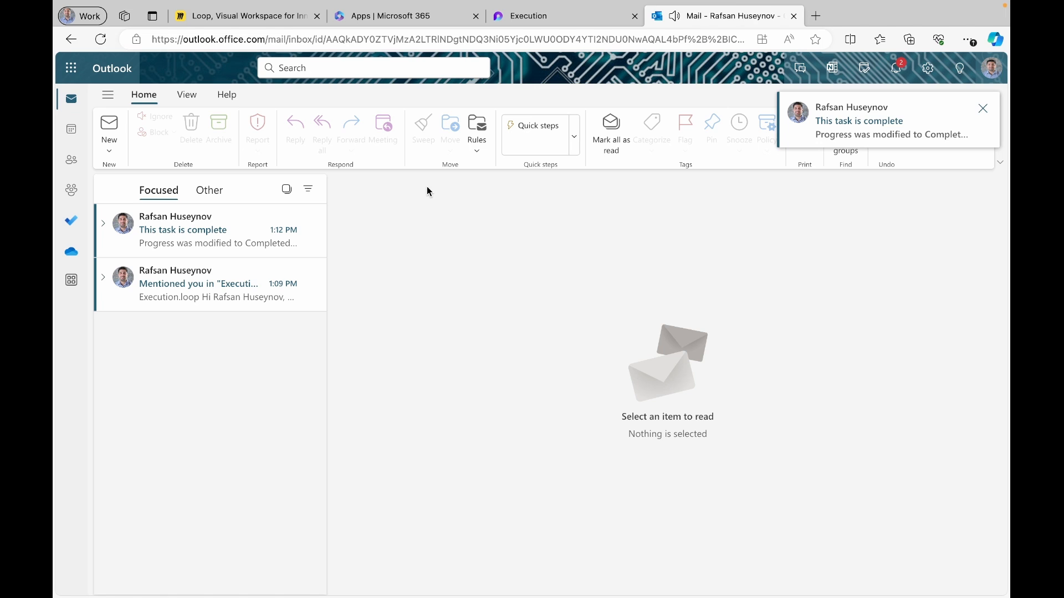
pyautogui.click(187, 243)
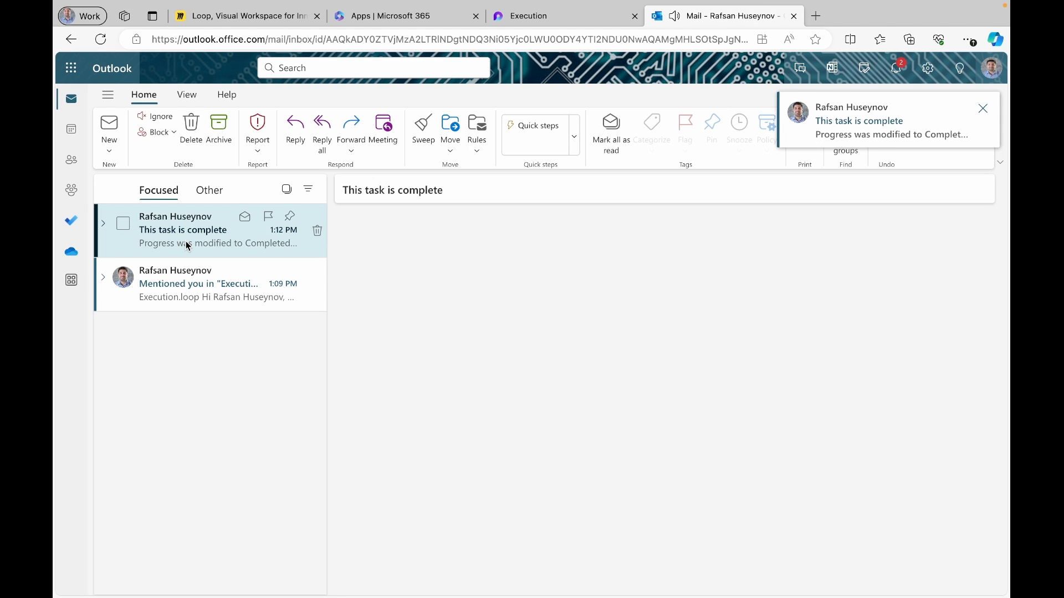
pyautogui.moveTo(463, 190); pyautogui.dragTo(347, 189)
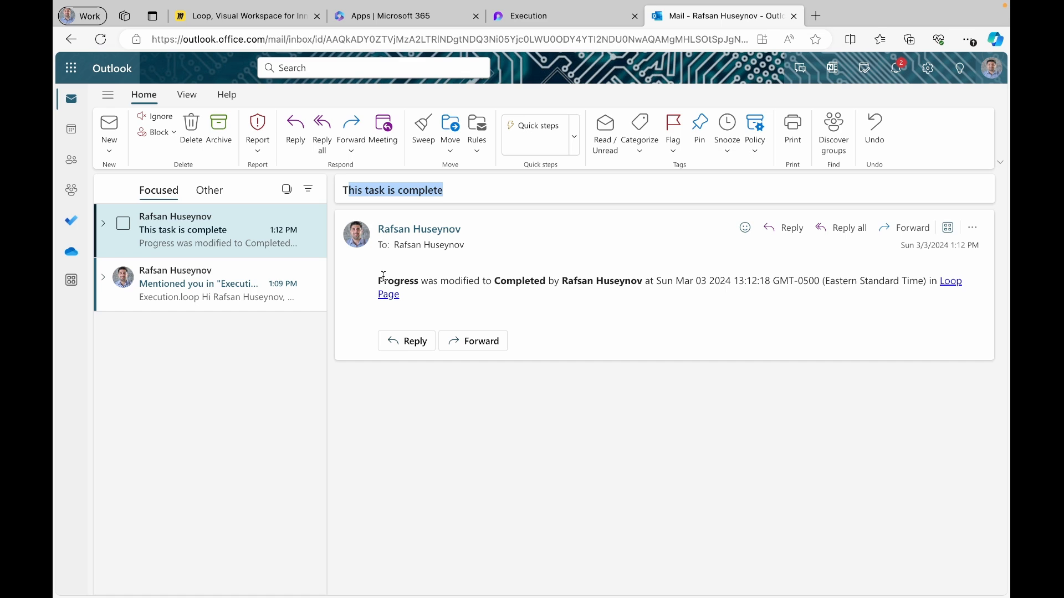
pyautogui.moveTo(379, 281); pyautogui.dragTo(652, 281)
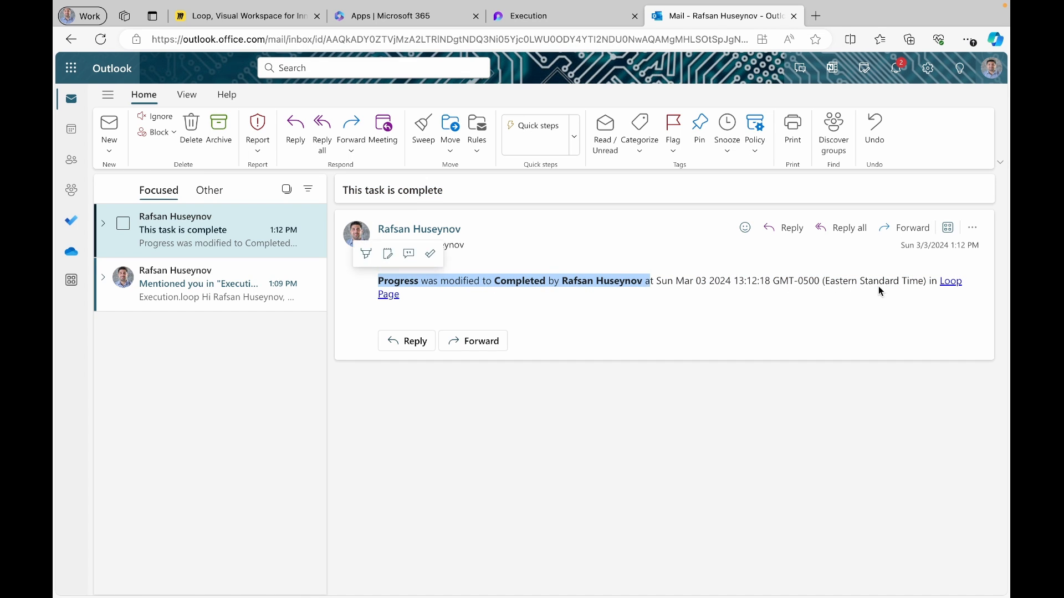
pyautogui.click(952, 289)
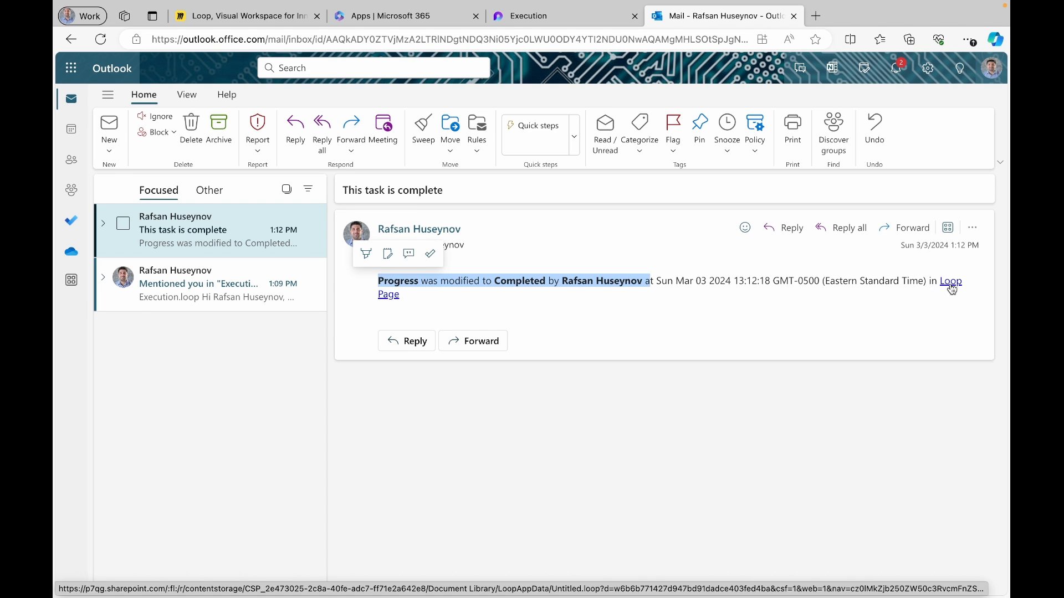
pyautogui.click(550, 19)
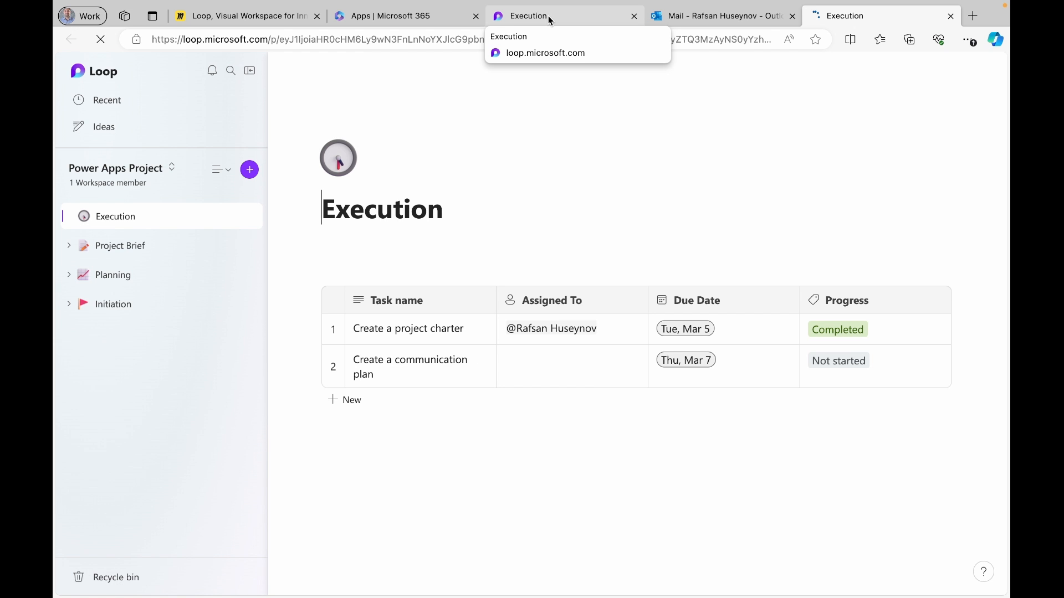
pyautogui.click(768, 505)
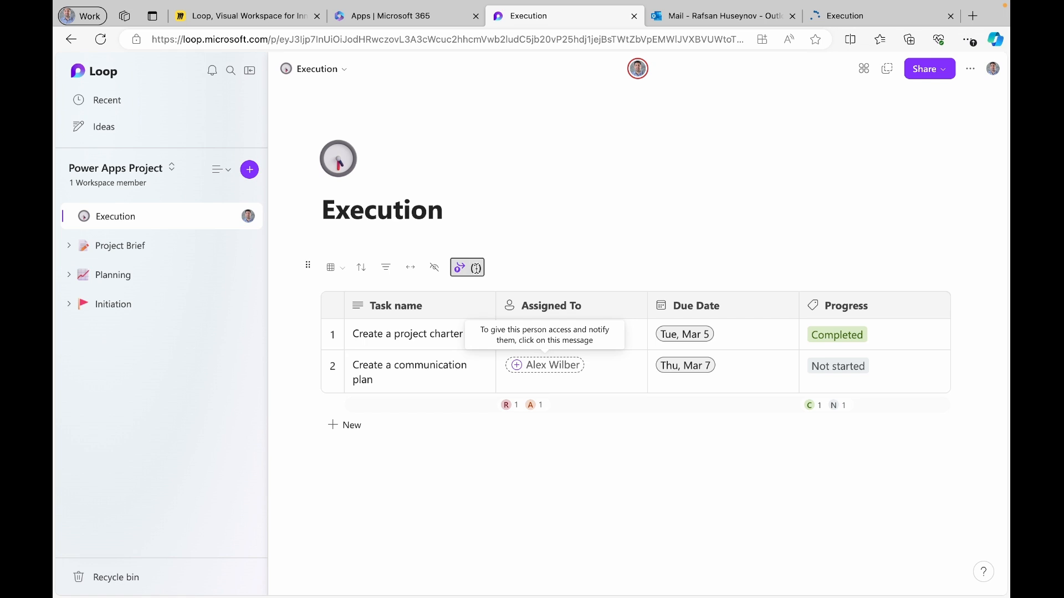
pyautogui.click(459, 267)
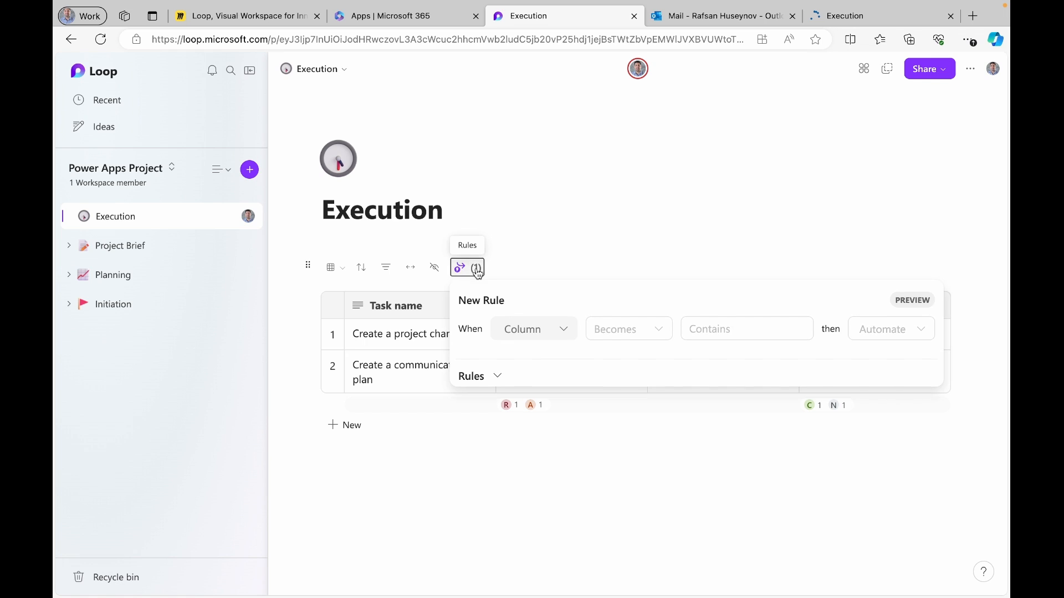
pyautogui.click(498, 377)
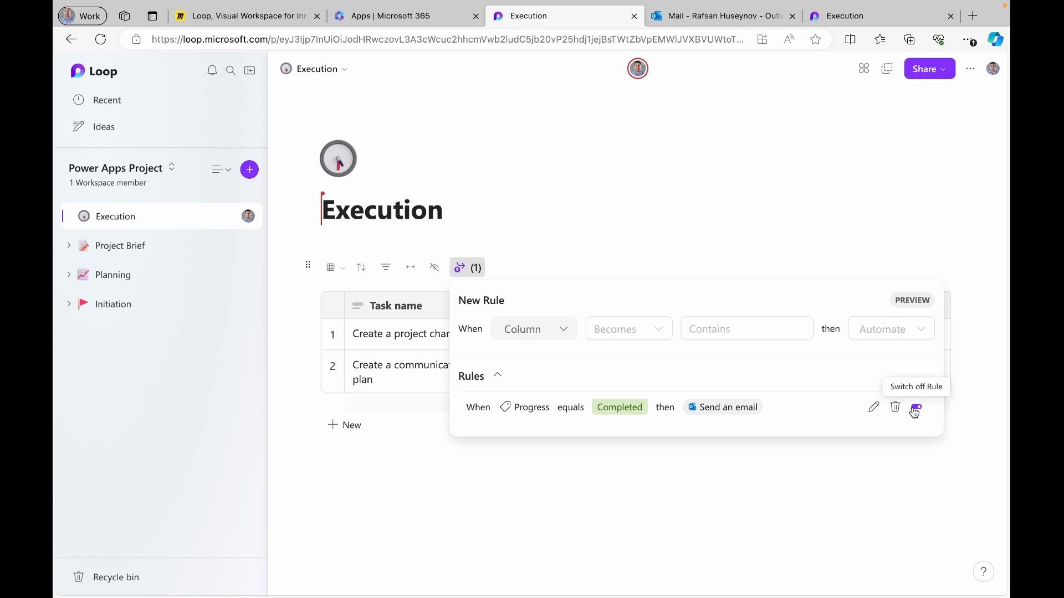
pyautogui.click(584, 537)
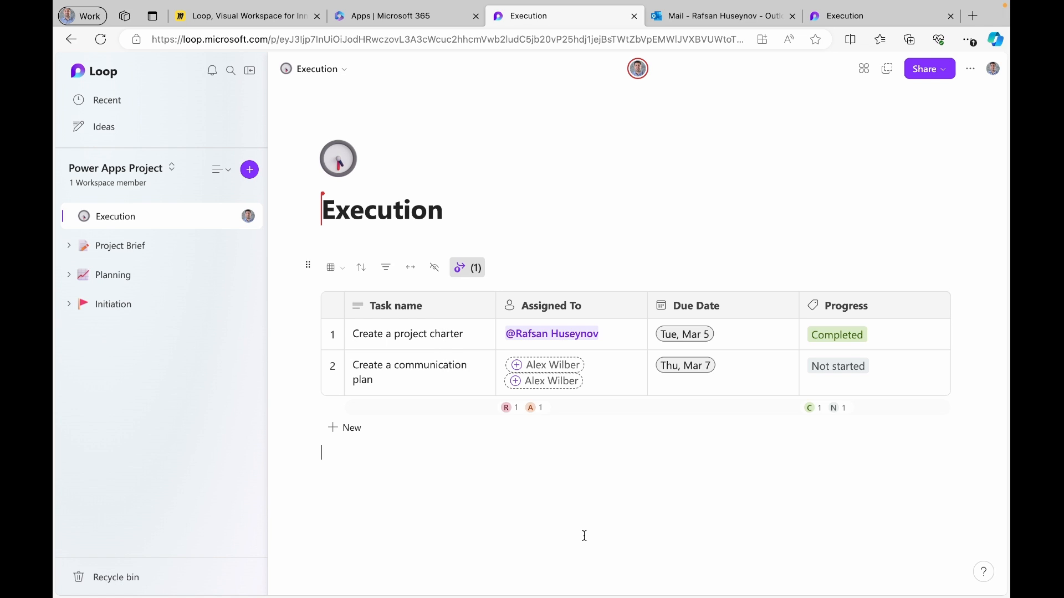